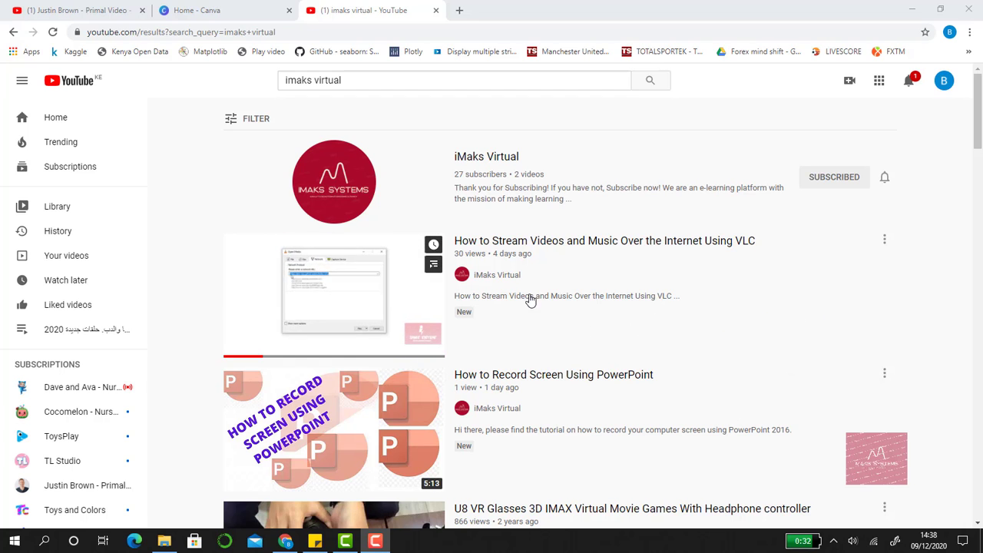
Switch to Canva and create a new blank design with a custom size of 1920 × 1080 px
left_click(130, 9)
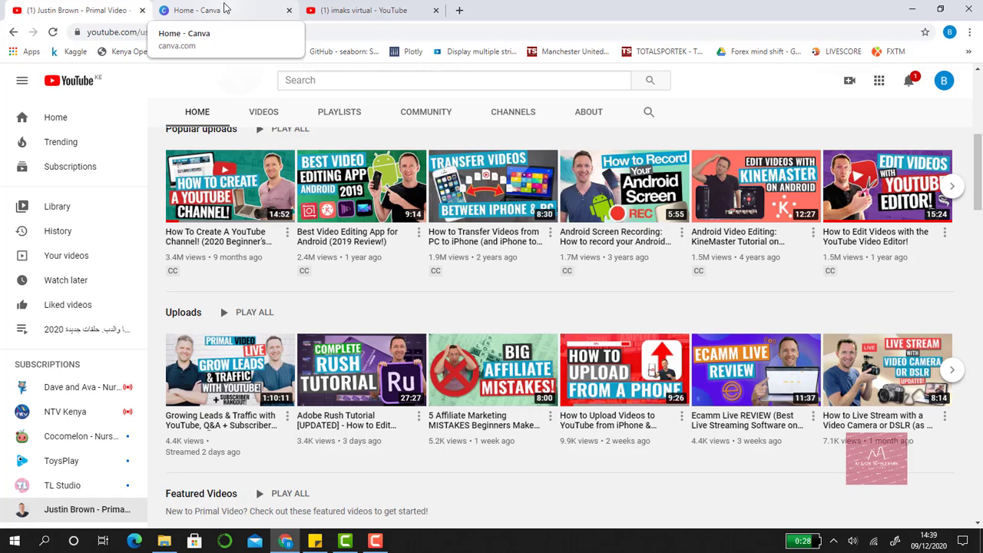
left_click(225, 7)
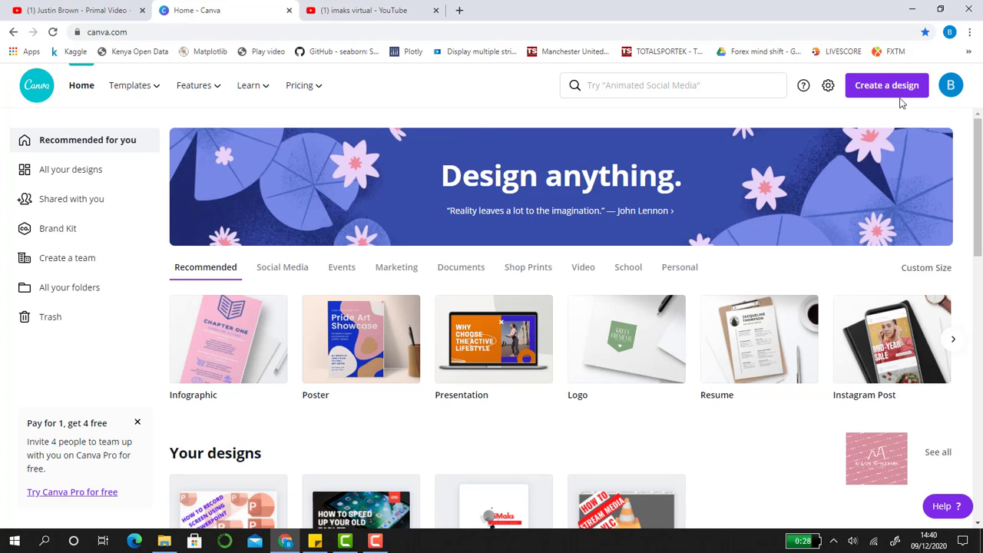
left_click(899, 88)
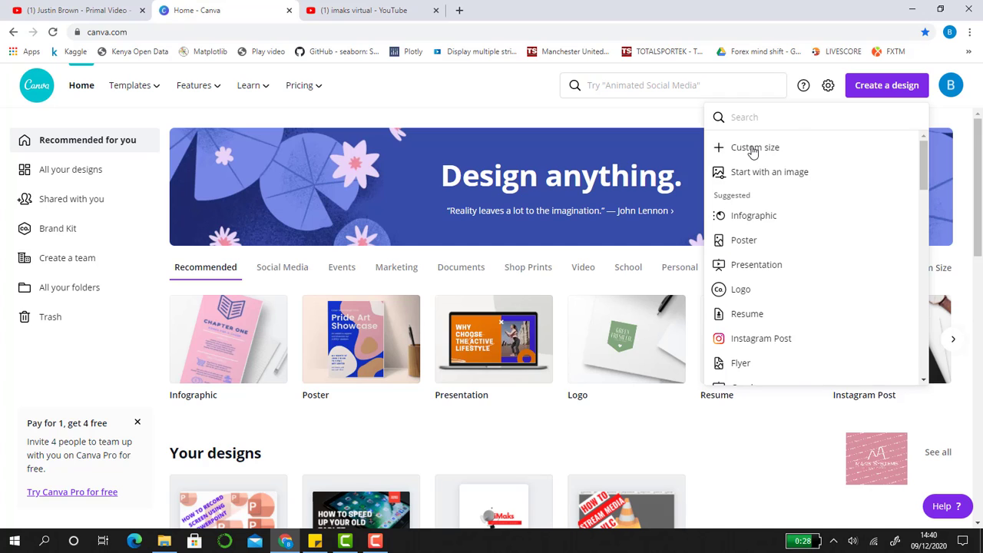
left_click(753, 151)
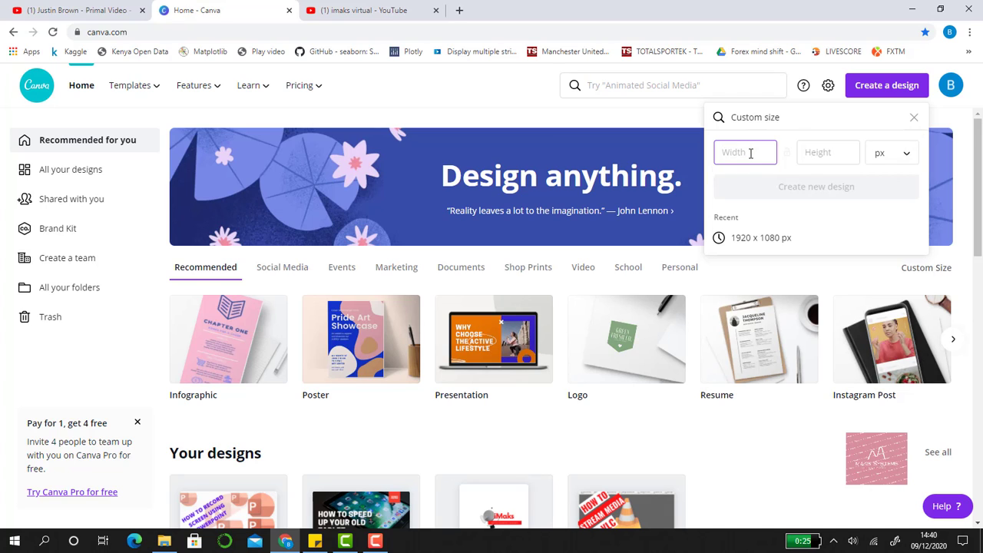
type("1")
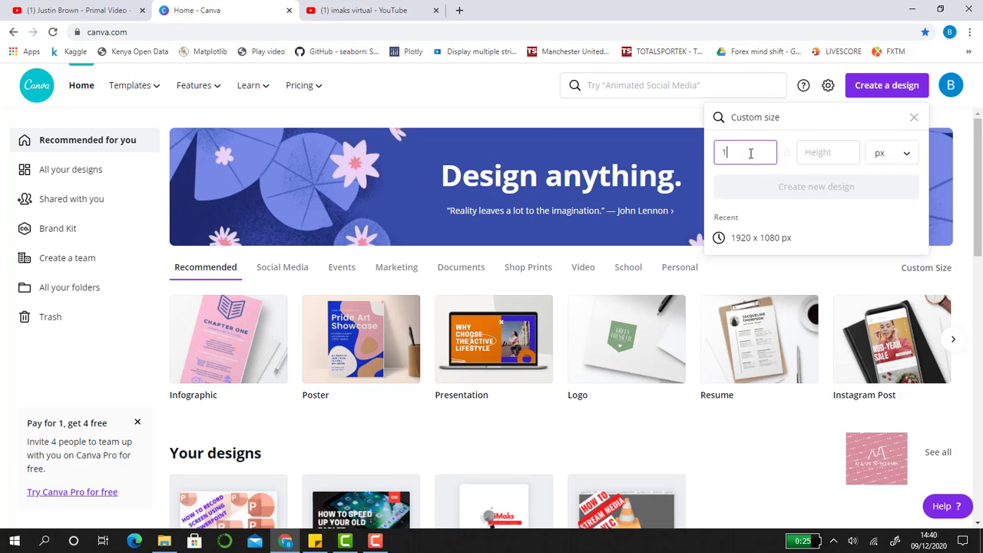
type("920")
left_click(835, 153)
type("1080")
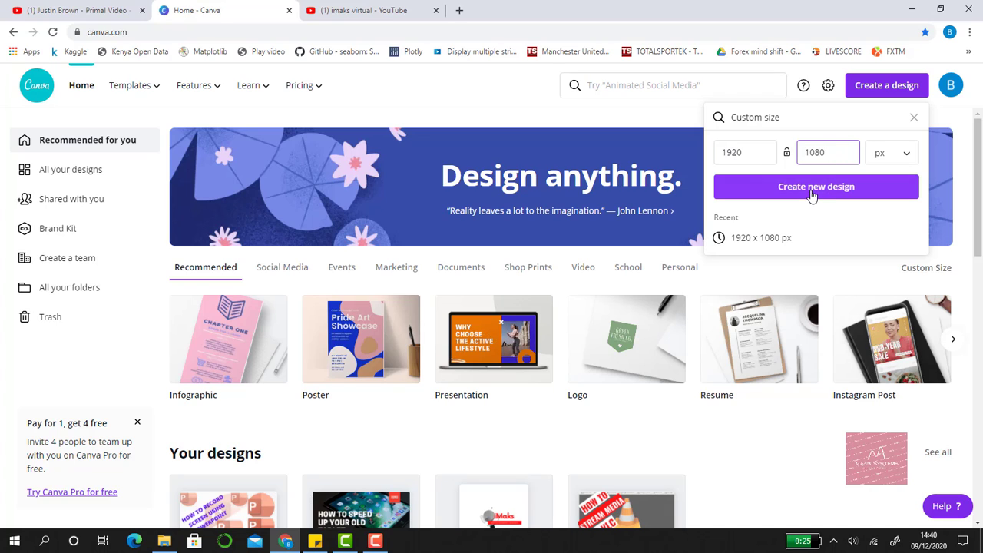
left_click(811, 190)
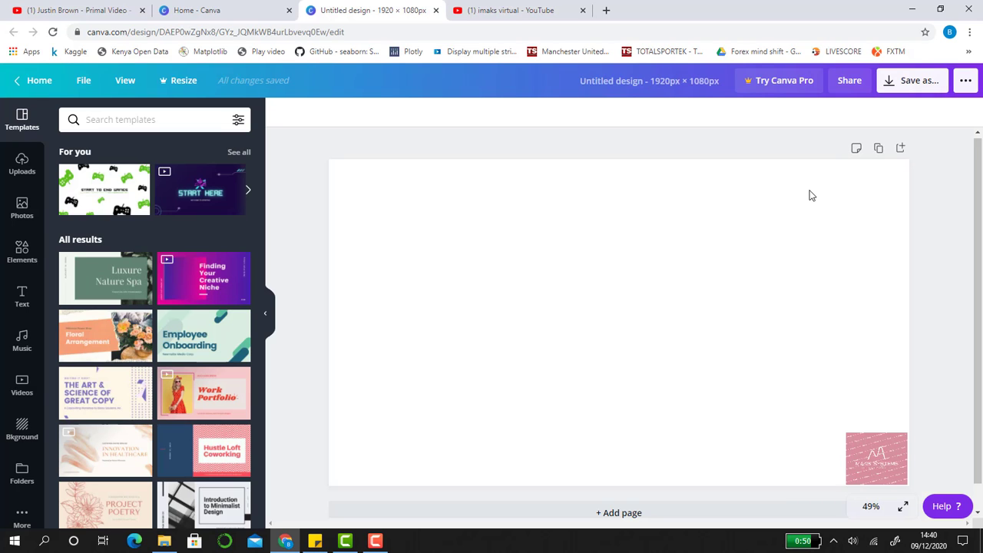
Open the YouTube video "How to Stream Videos and Music Over the Internet Using VLC" and pause it at 1:32
left_click(511, 11)
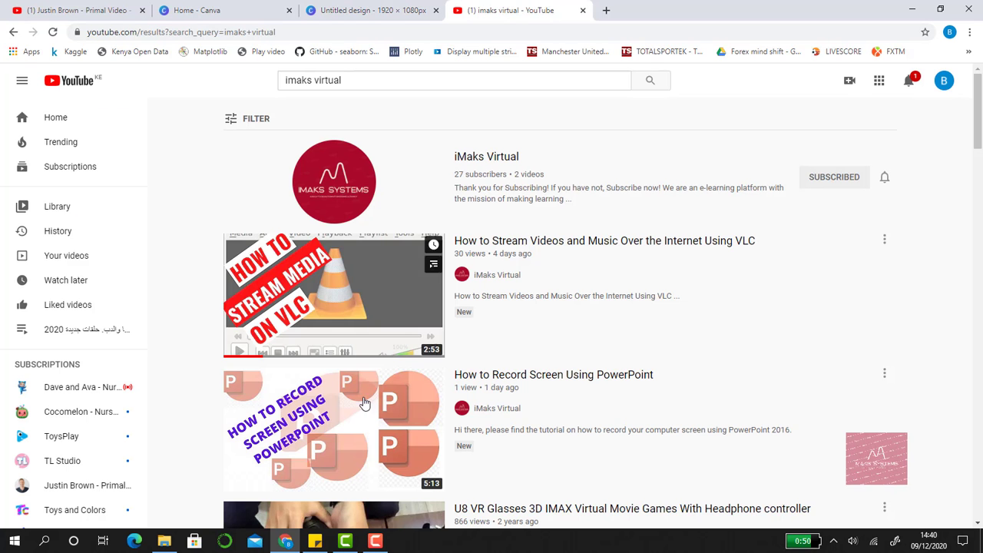
left_click(366, 306)
left_click(82, 433)
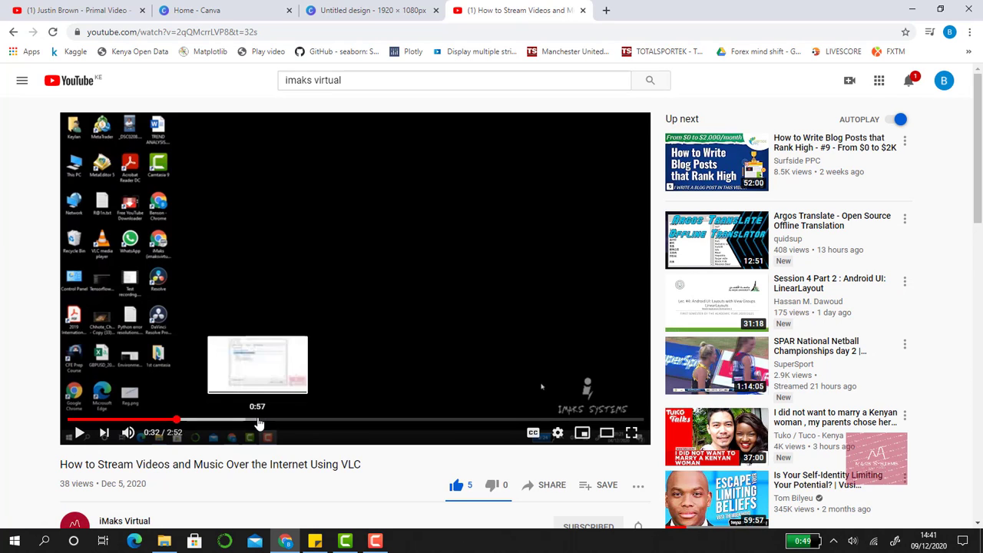
left_click(373, 421)
Open Snipping Tool and capture the movie picture shown in the paused video frame
left_click(53, 543)
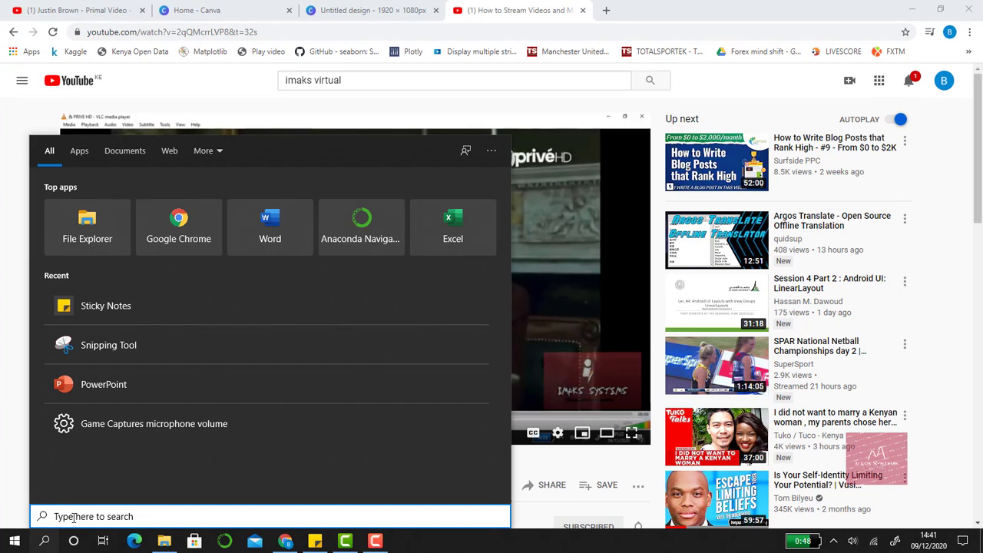
type("snipping")
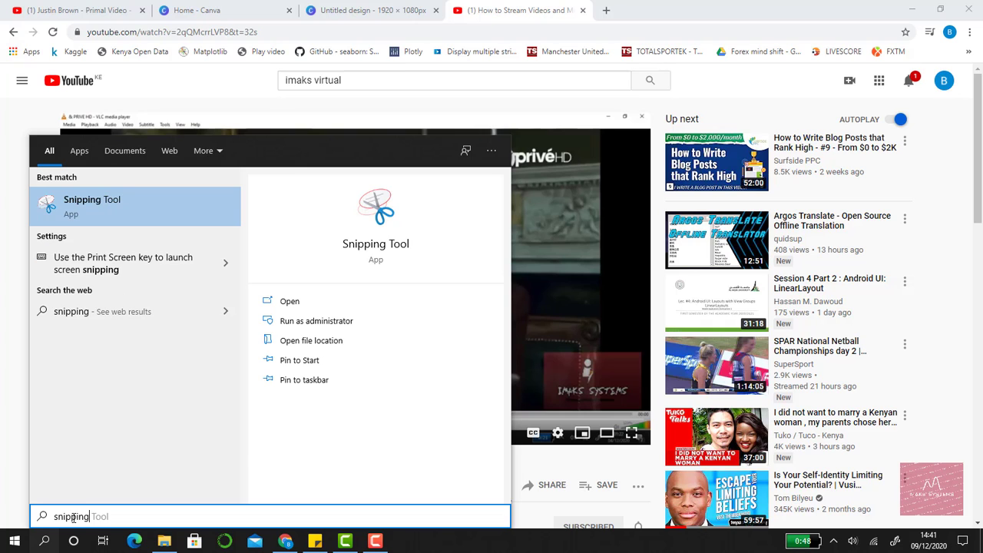
key("Return")
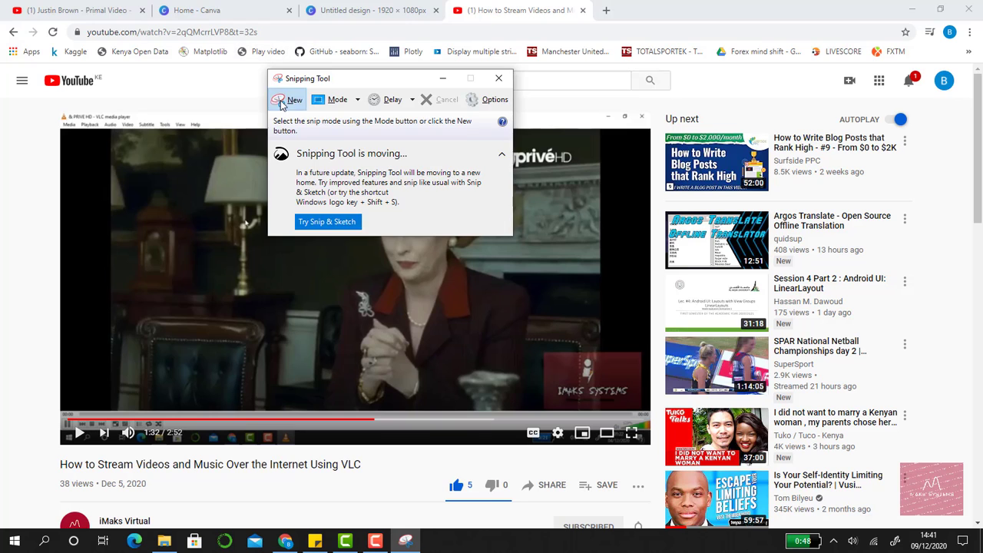
left_click(281, 105)
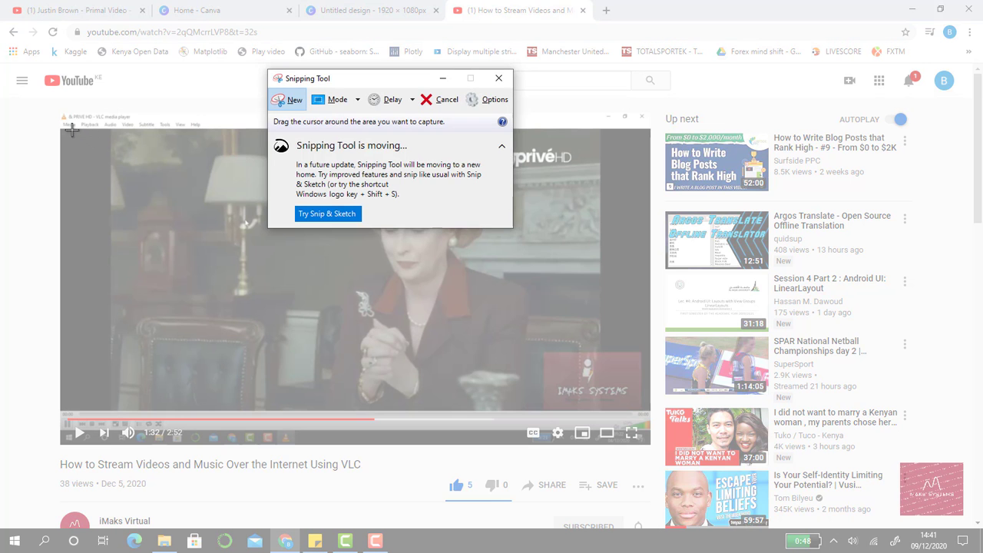
left_click_drag(70, 134, 643, 382)
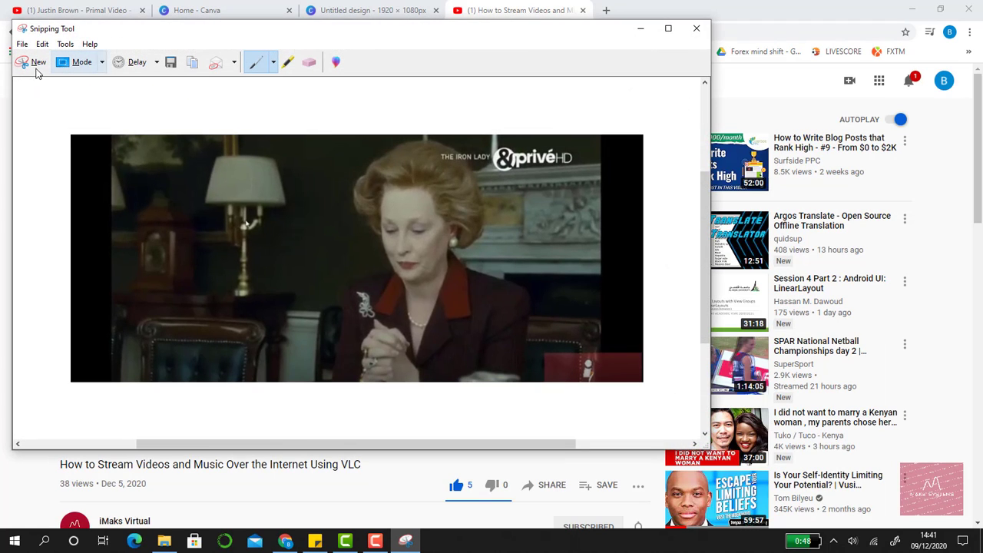
Save the snip as a PNG named thumb in the Pictures folder and close Snipping Tool
left_click(26, 46)
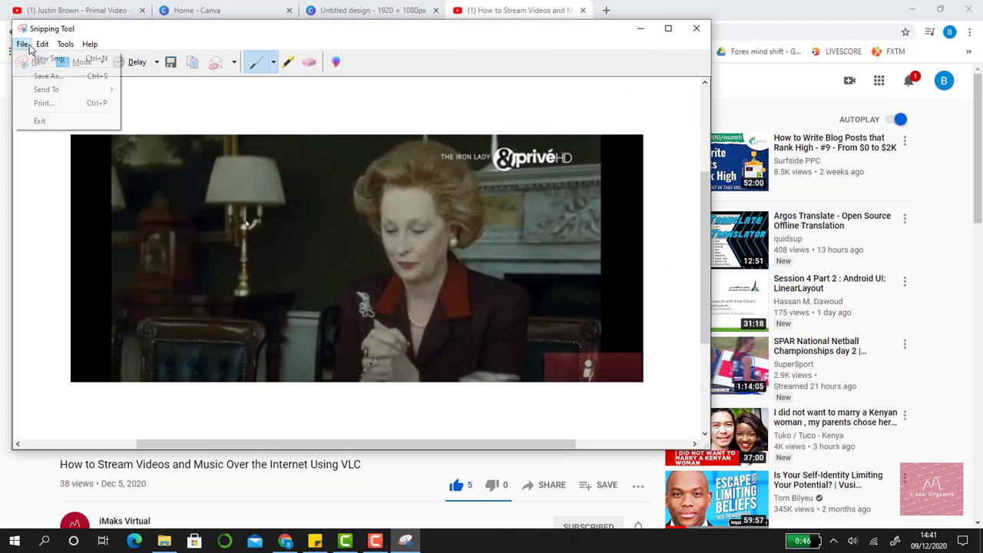
left_click(38, 78)
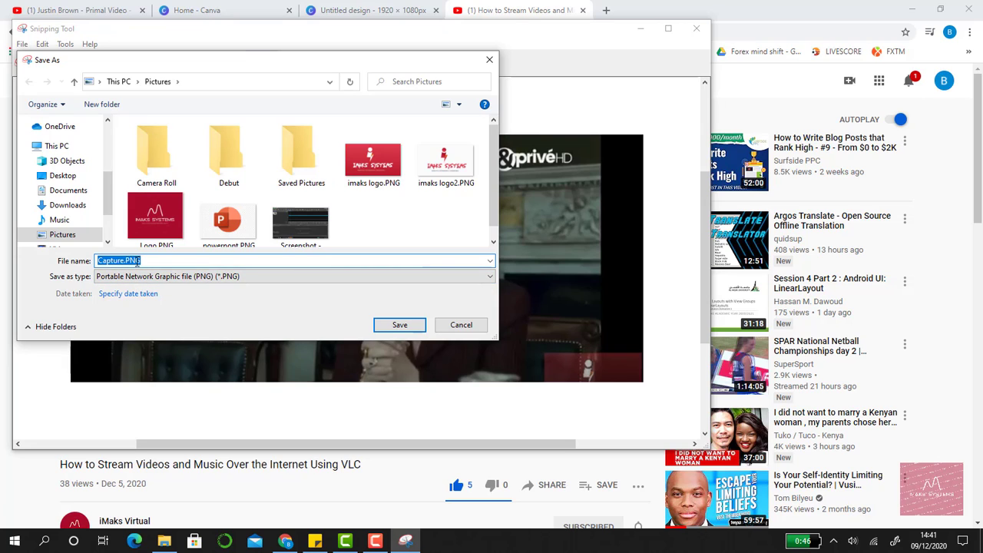
type("thu")
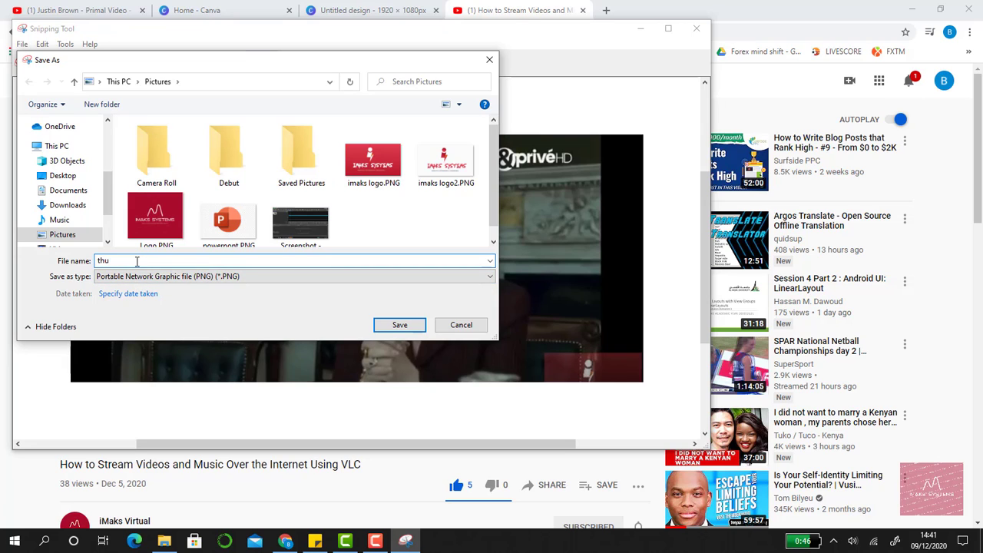
type("mb")
key("Return")
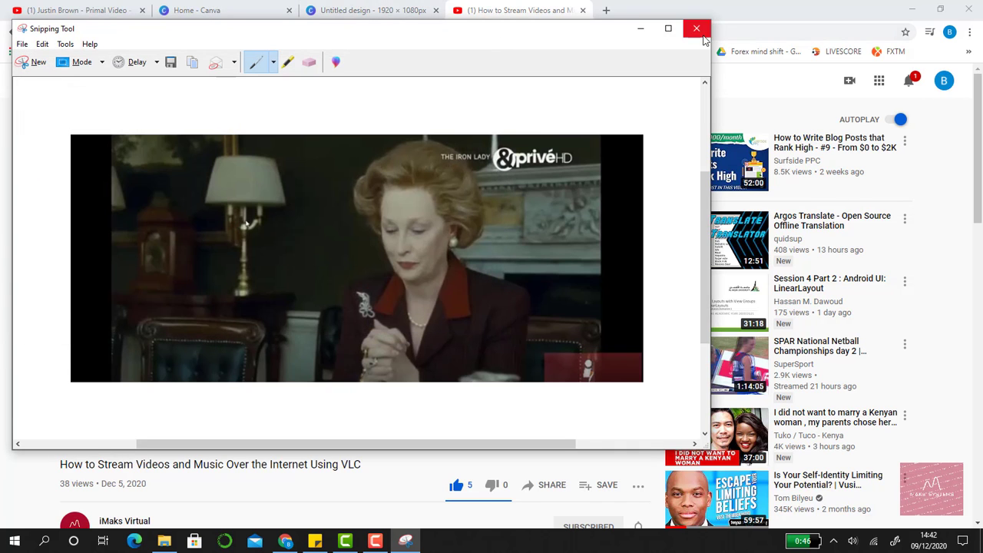
left_click(697, 29)
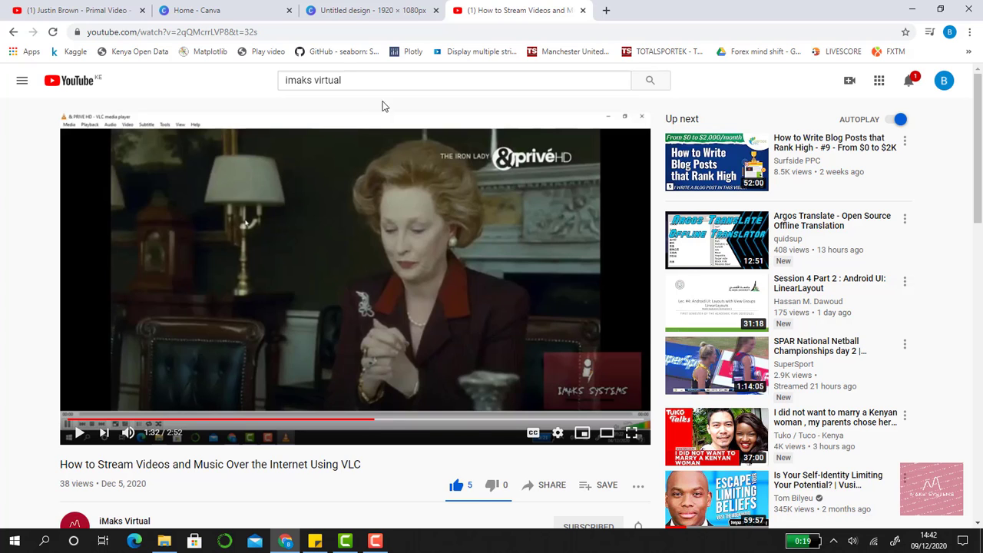
Upload thumb.PNG from the Pictures folder to the uploads of the 1920 × 1080 px Canva design
left_click(367, 10)
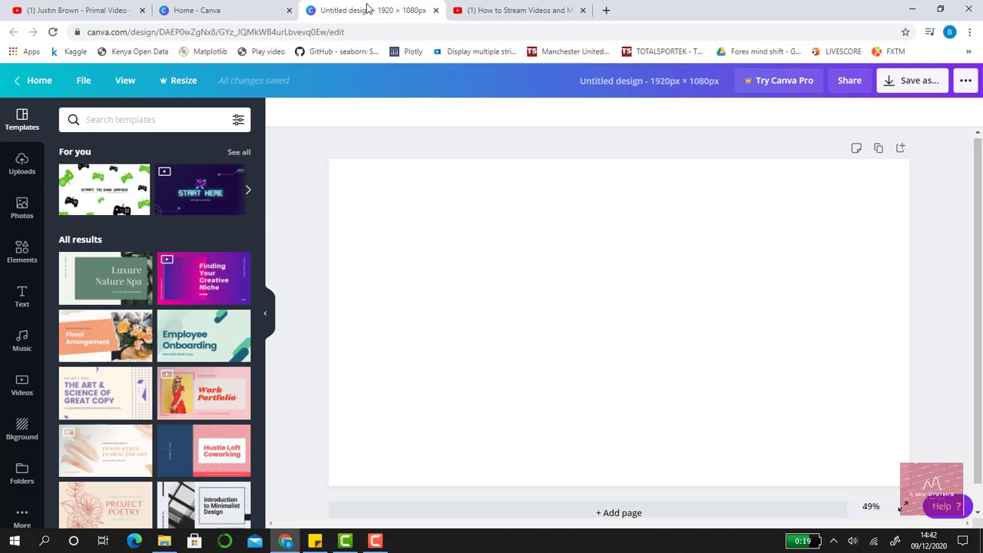
left_click(21, 162)
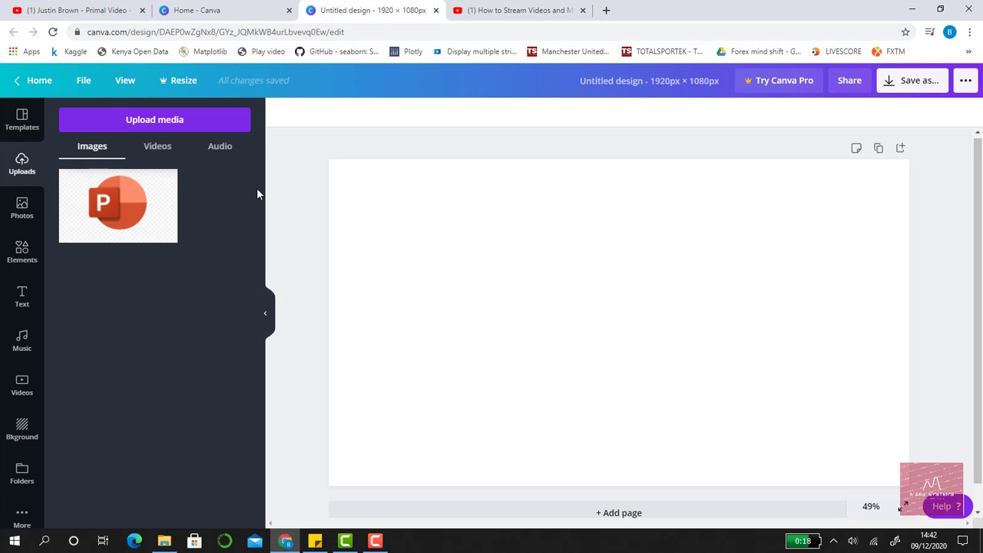
left_click(163, 541)
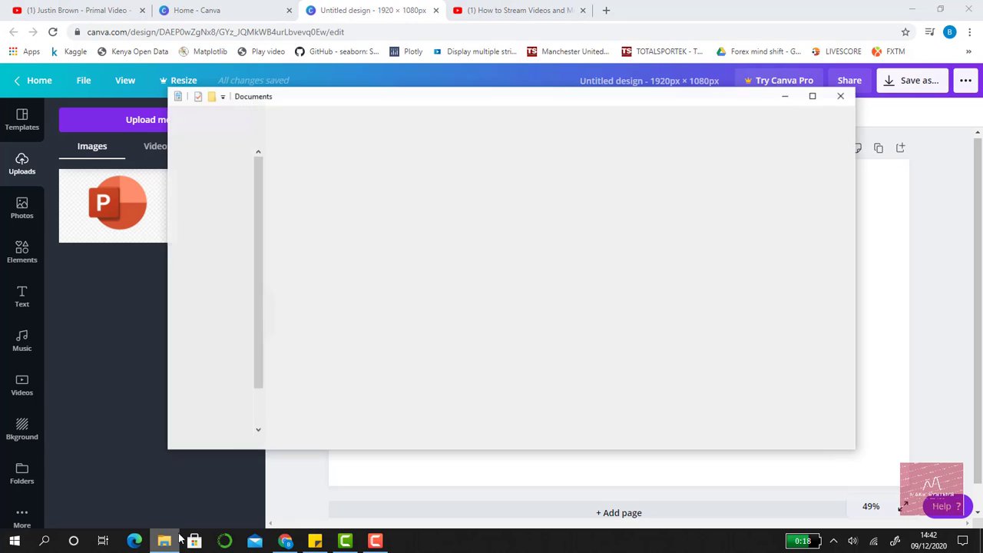
left_click_drag(395, 103, 570, 123)
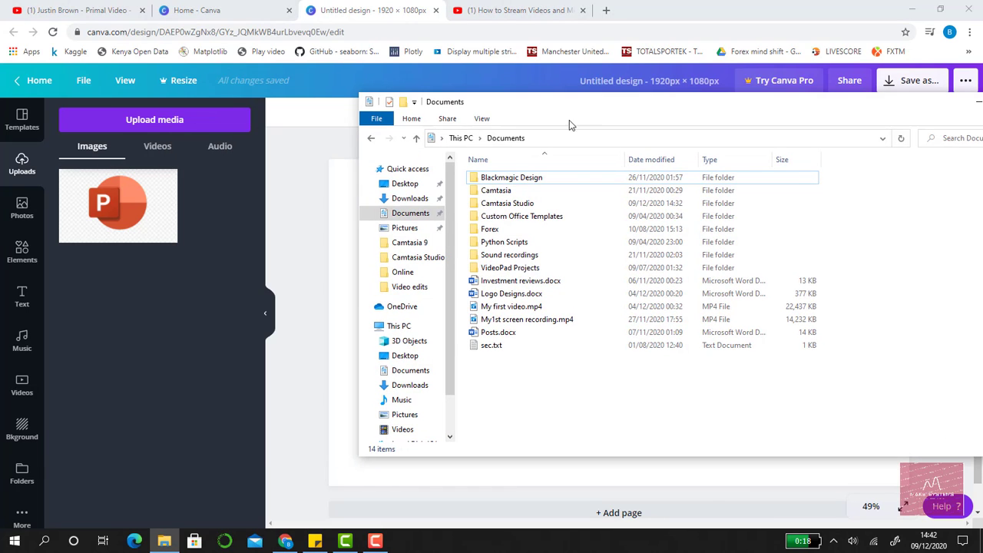
left_click(417, 234)
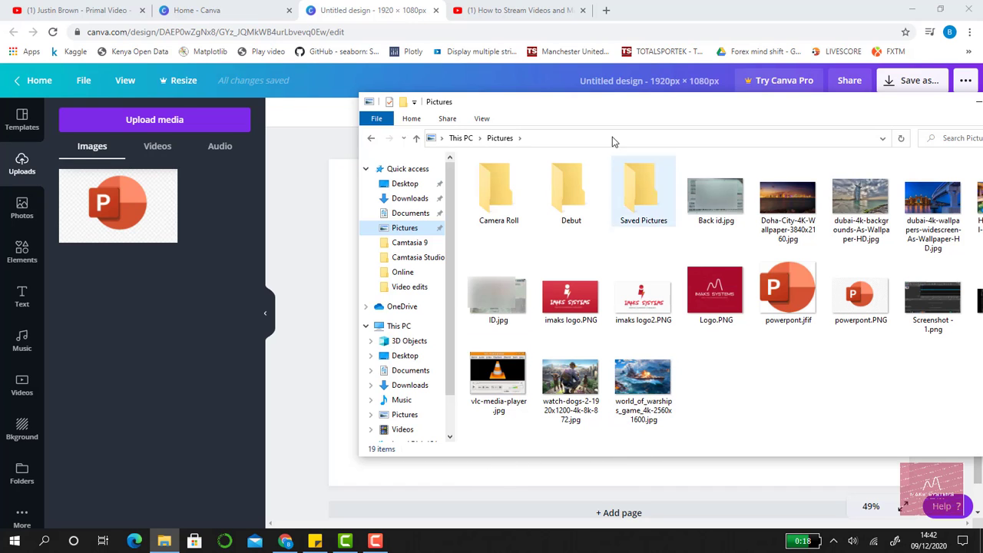
left_click_drag(567, 99, 477, 106)
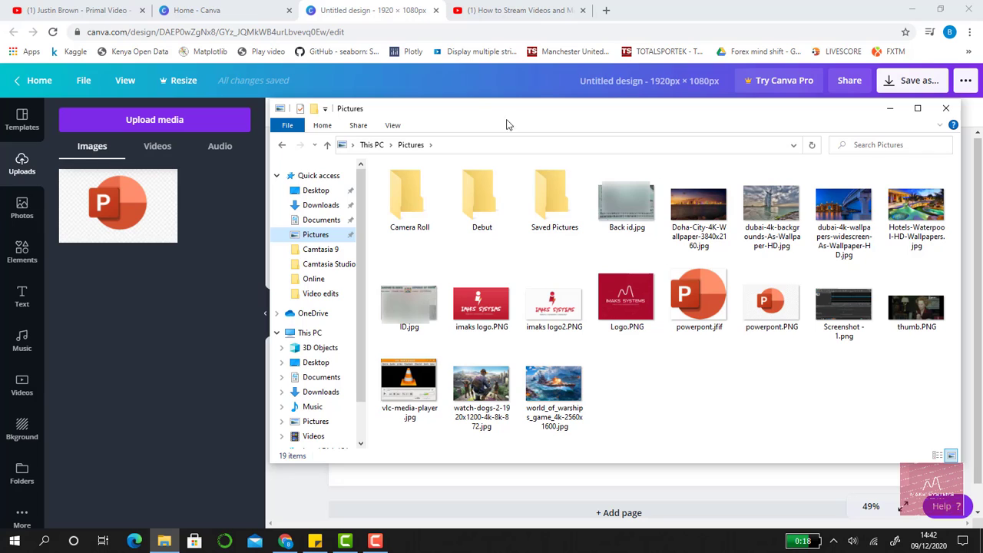
left_click_drag(915, 319, 139, 299)
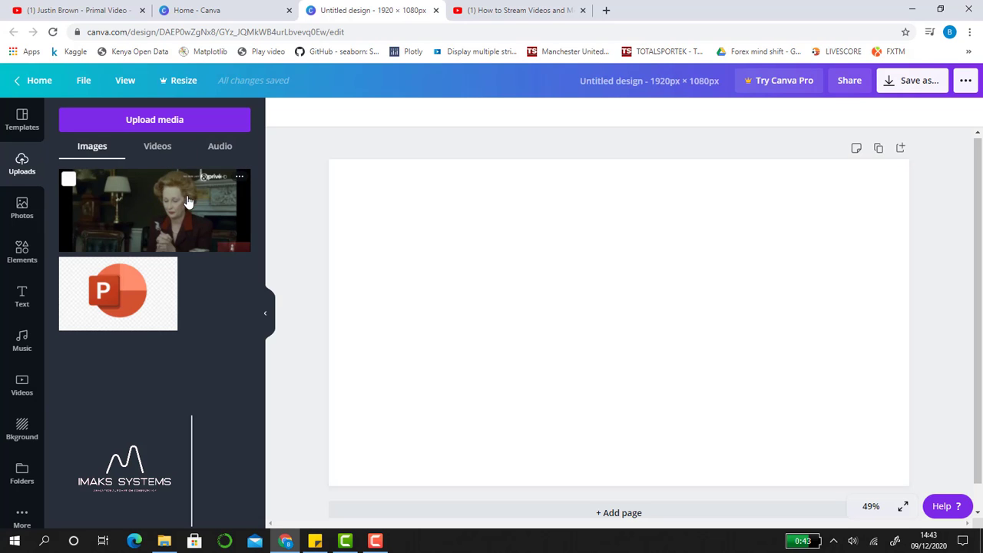
Place the uploaded movie screenshot on the page and extend its four sides to fill the whole page
left_click_drag(172, 207, 531, 265)
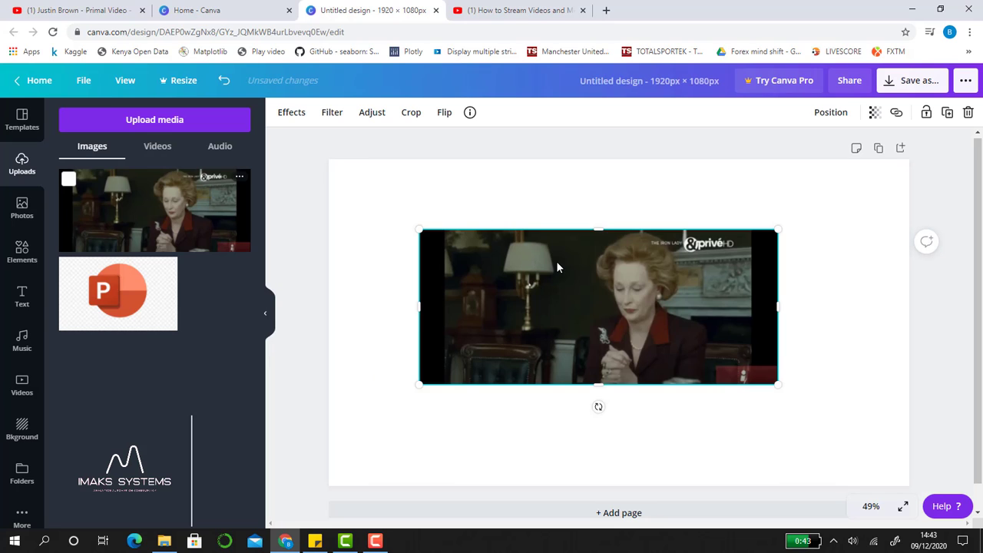
left_click_drag(594, 229, 594, 159)
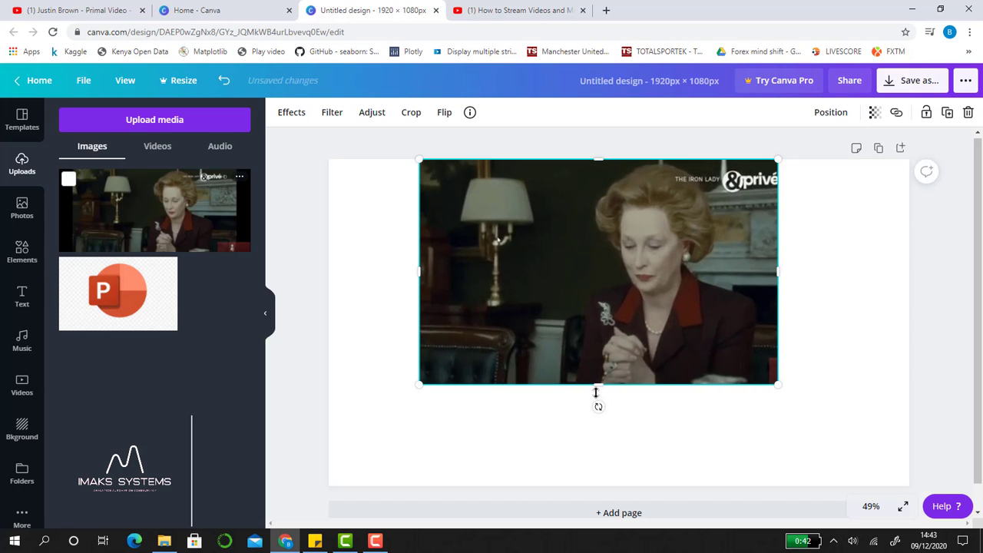
left_click_drag(600, 389, 605, 492)
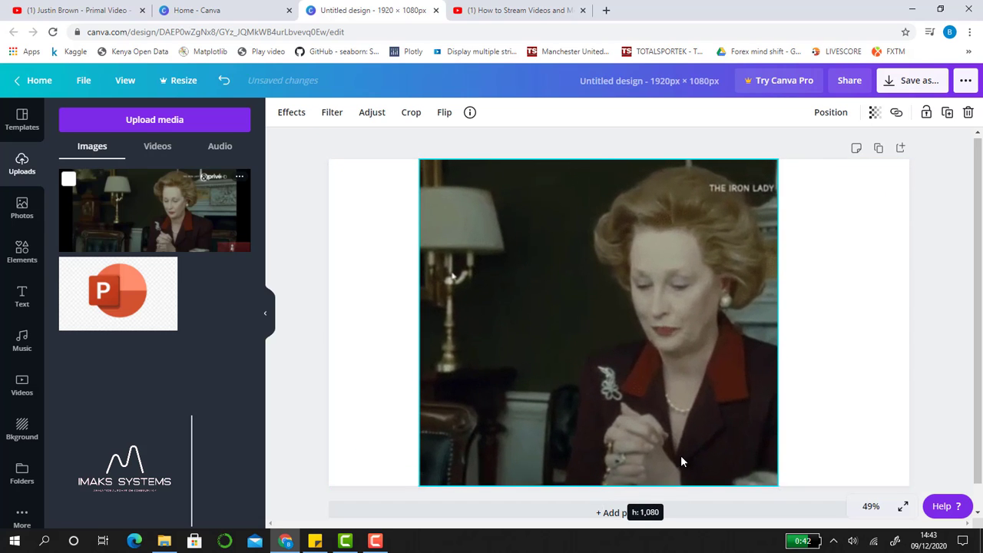
left_click_drag(795, 322, 914, 330)
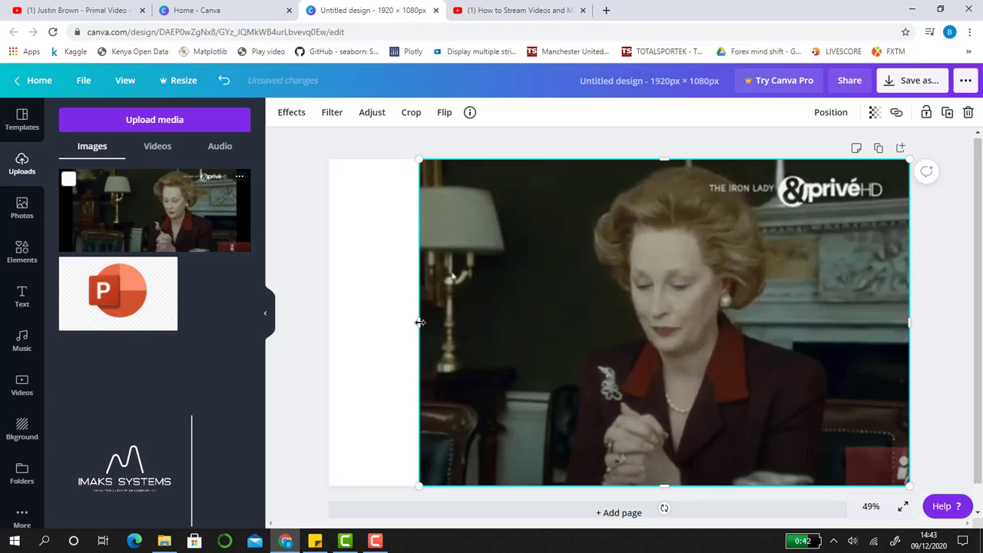
left_click_drag(420, 322, 328, 322)
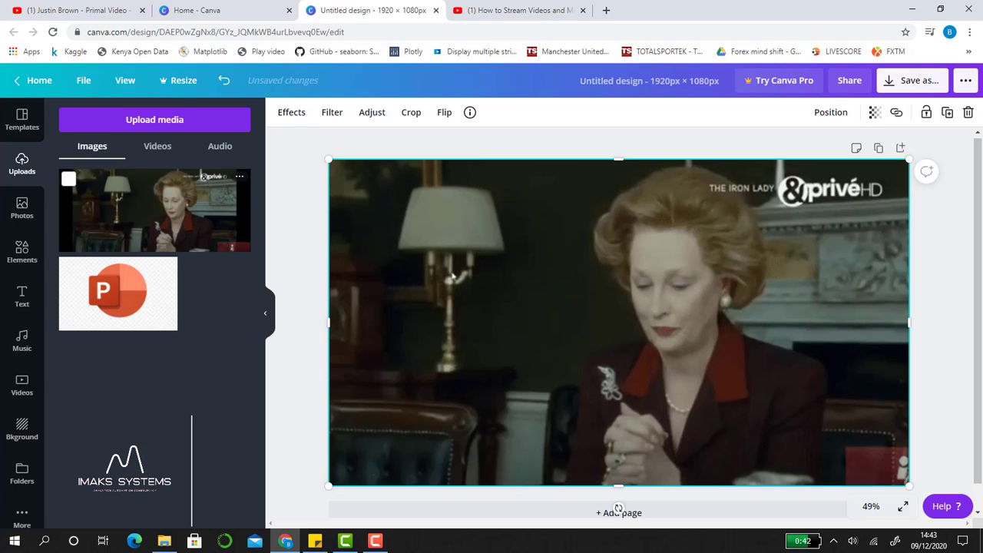
left_click(376, 541)
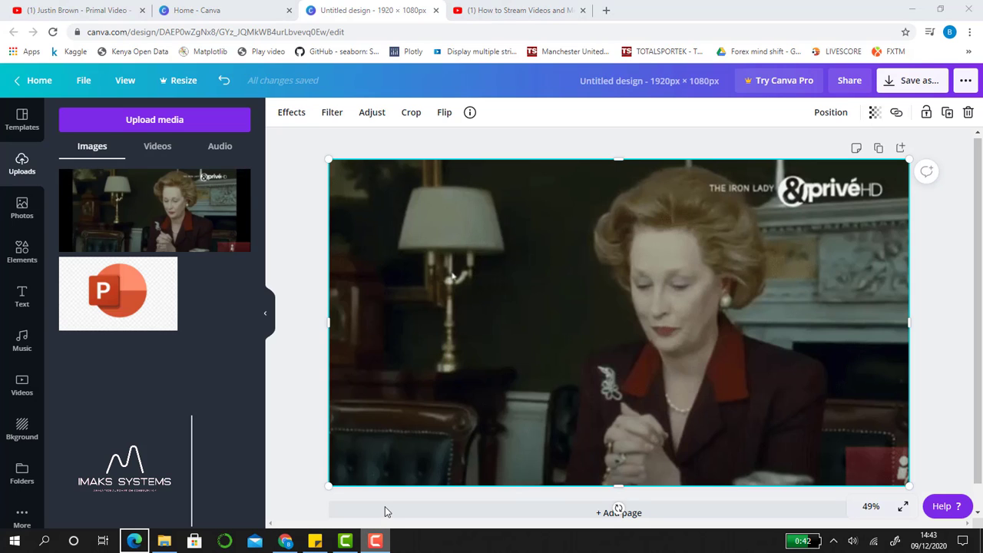
right_click(376, 541)
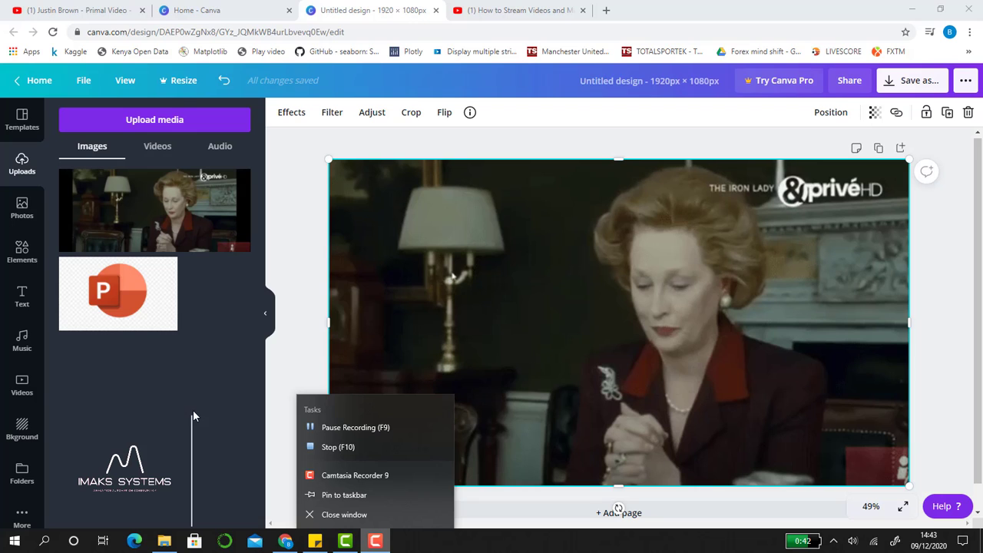
Add the recently used square shape from the elements library to the page
left_click(22, 254)
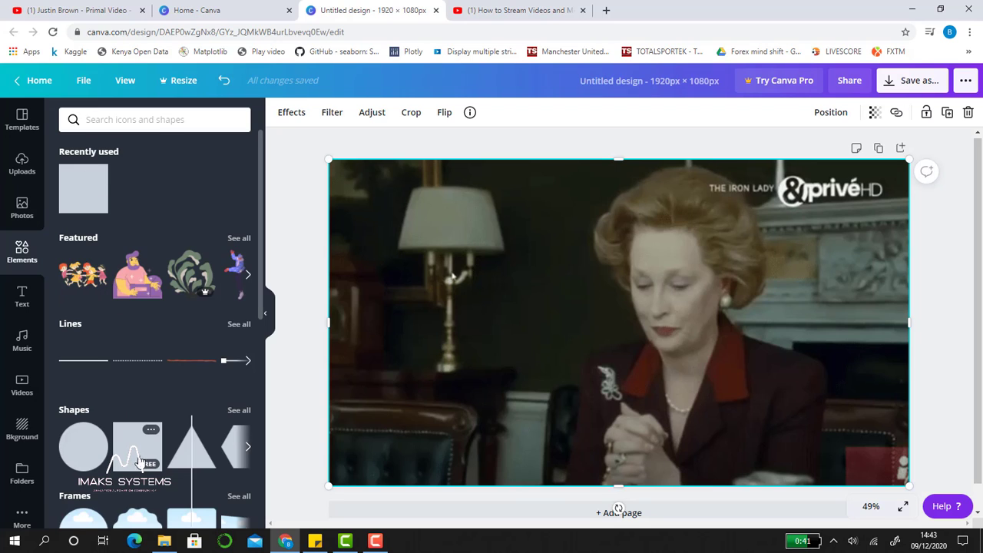
left_click(95, 198)
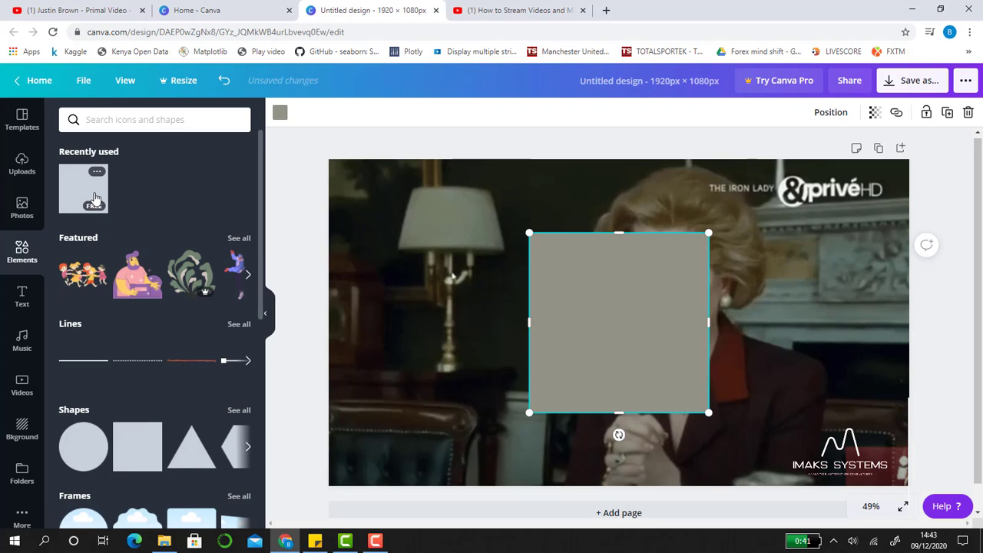
Move the square to the upper-left area of the page and reshape it into a wide rectangle about 361 px high
left_click(94, 198)
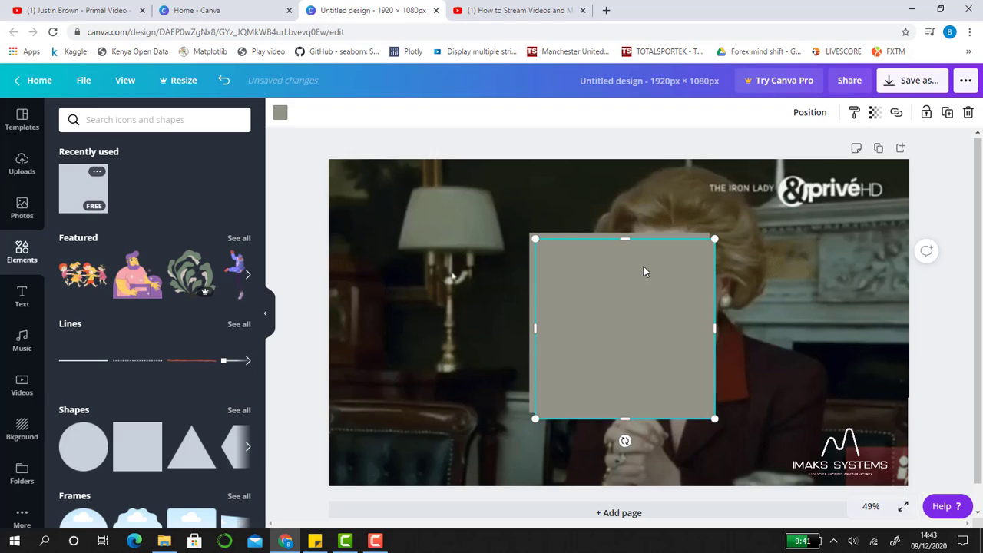
key("Delete")
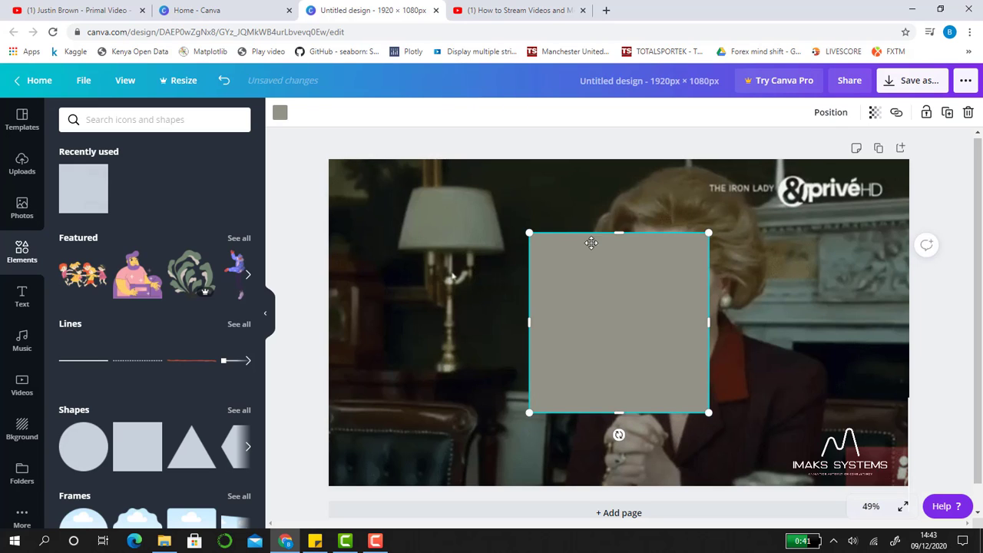
left_click_drag(644, 269, 458, 225)
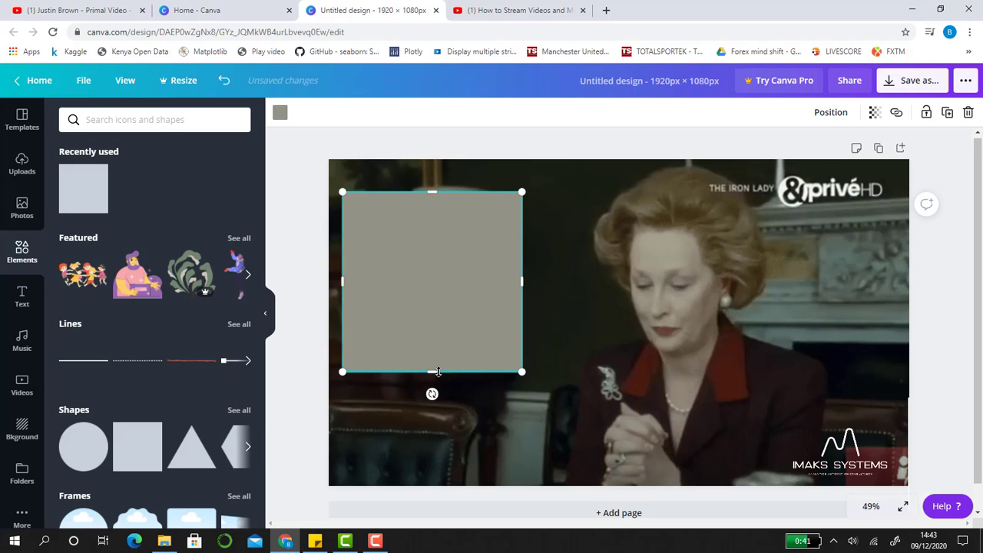
left_click_drag(437, 346, 446, 301)
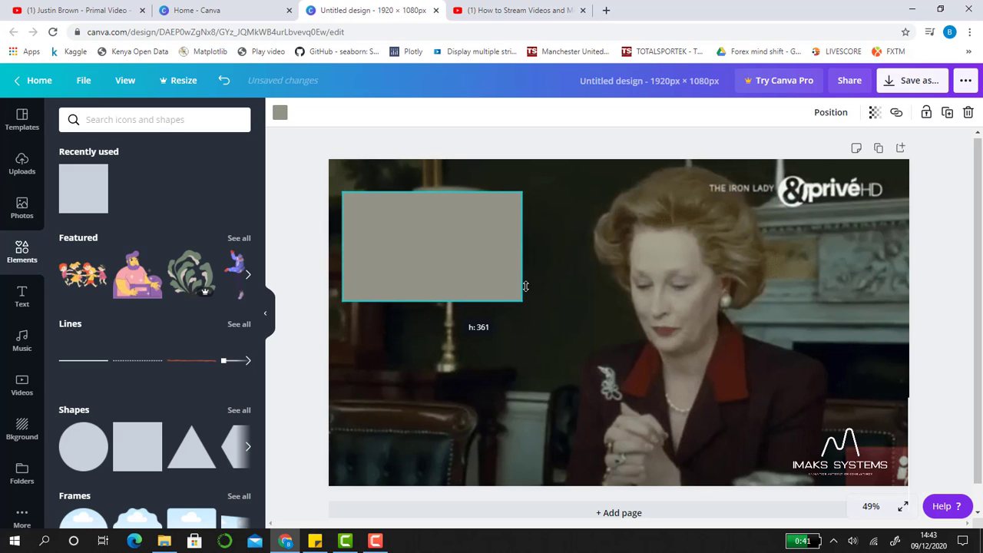
left_click_drag(519, 242, 583, 247)
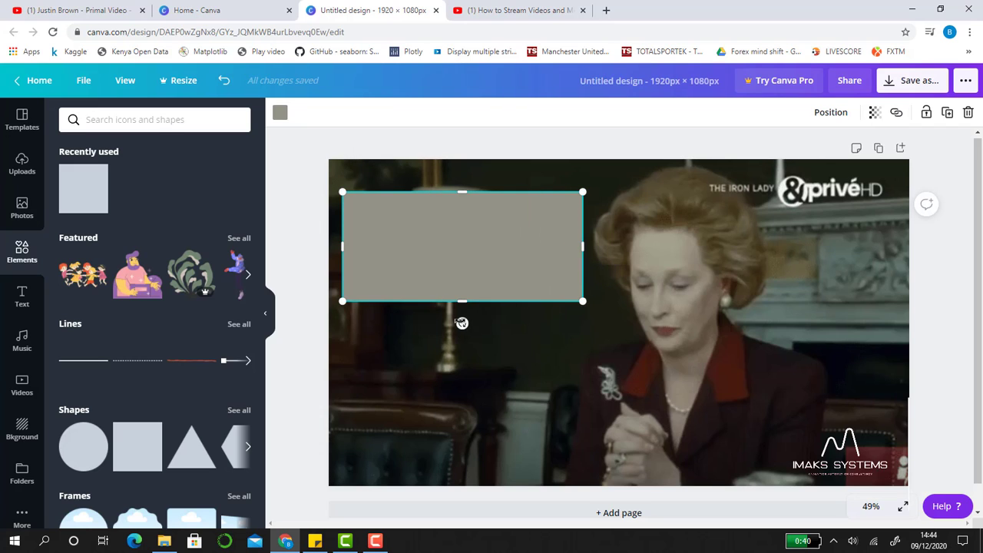
Rotate the rectangle counterclockwise so it slopes upward to the right, shift it slightly down and left, and lengthen its right end
left_click_drag(462, 322, 486, 293)
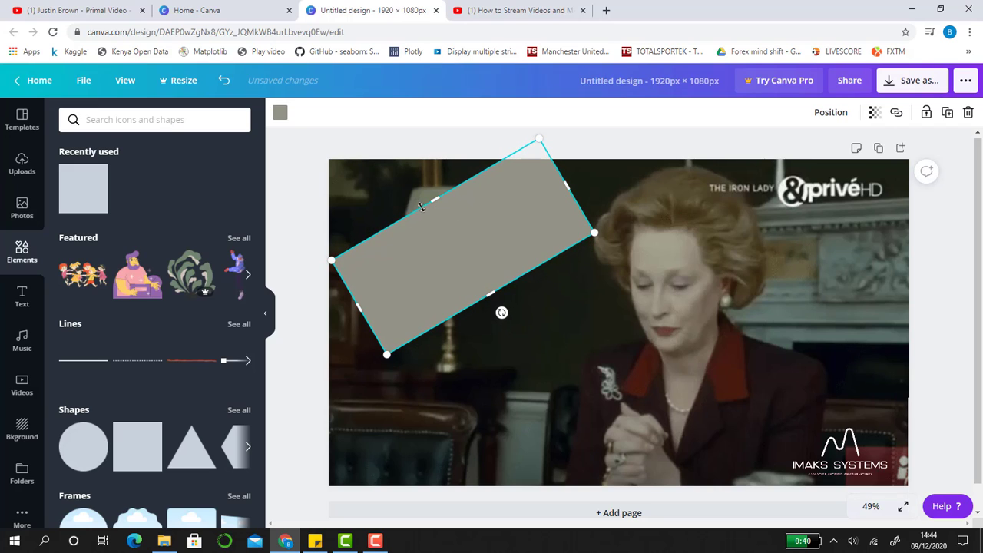
left_click(569, 329)
mouse_move(501, 219)
left_mouse_down()
mouse_move(483, 224)
mouse_move(495, 226)
left_mouse_up()
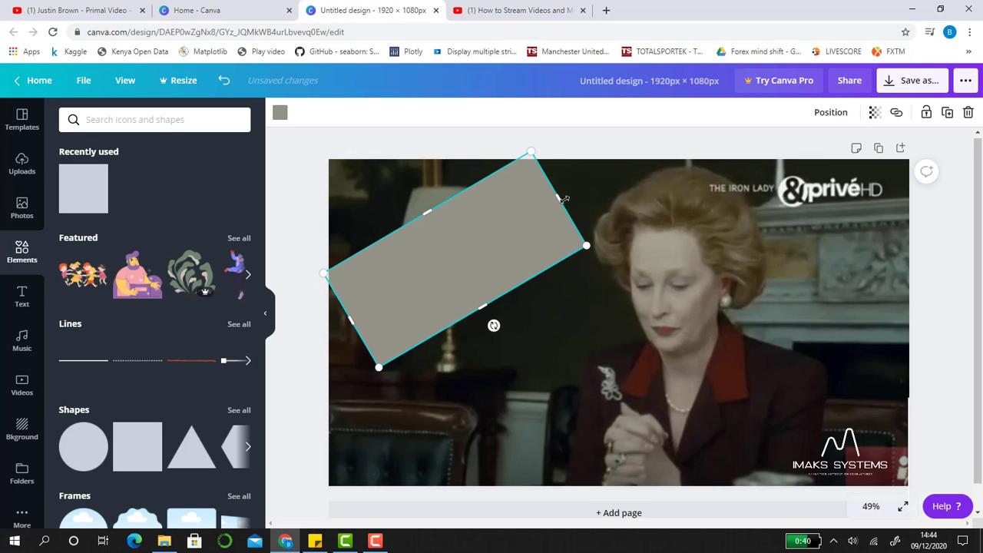
left_click_drag(562, 198, 623, 212)
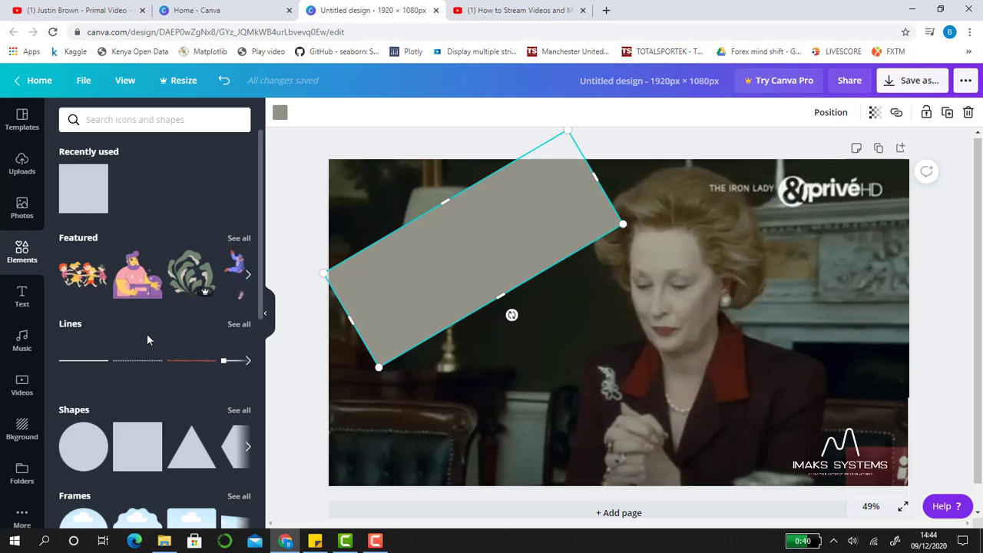
Add a heading text box over the tilted rectangle and rotate it to match the rectangle's slope
left_click(21, 300)
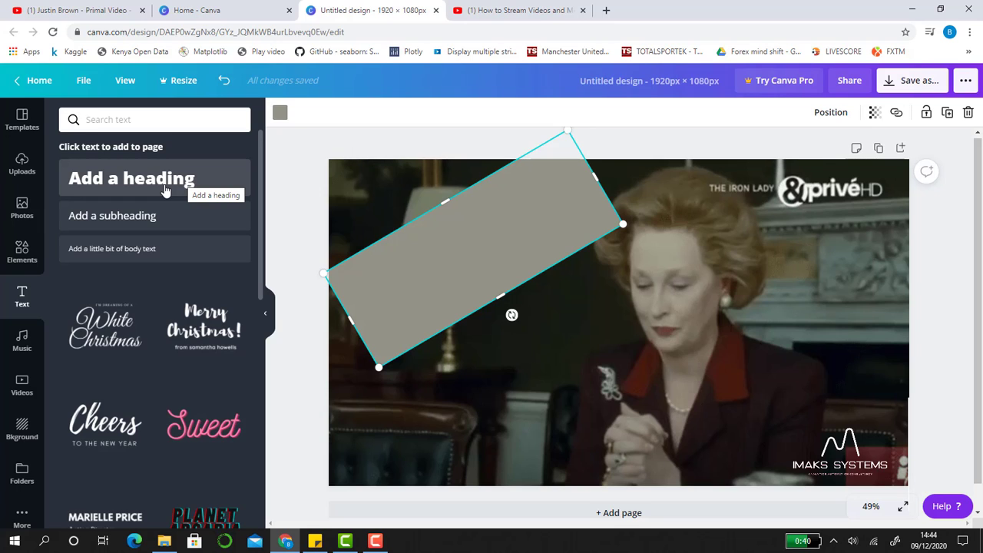
left_click_drag(163, 190, 435, 264)
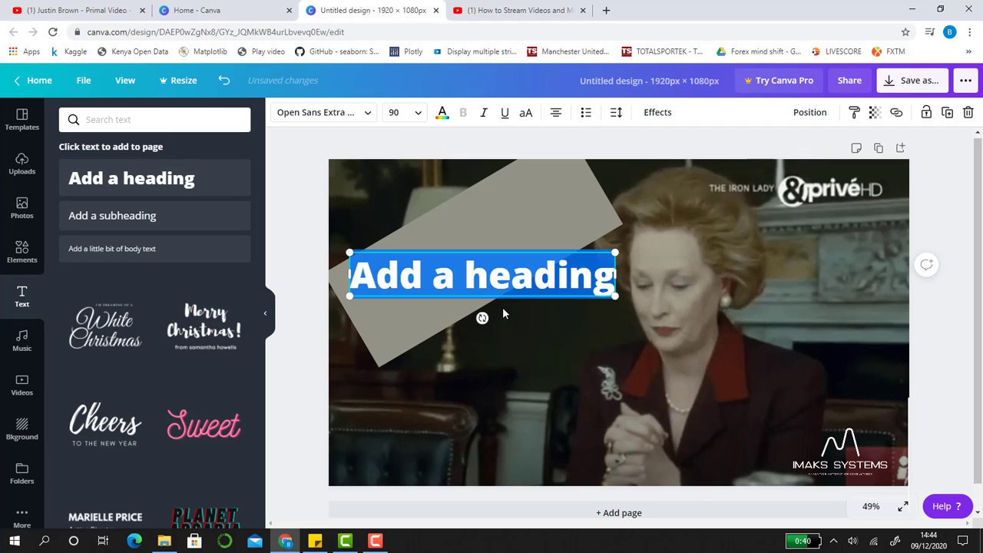
left_click_drag(483, 317, 497, 294)
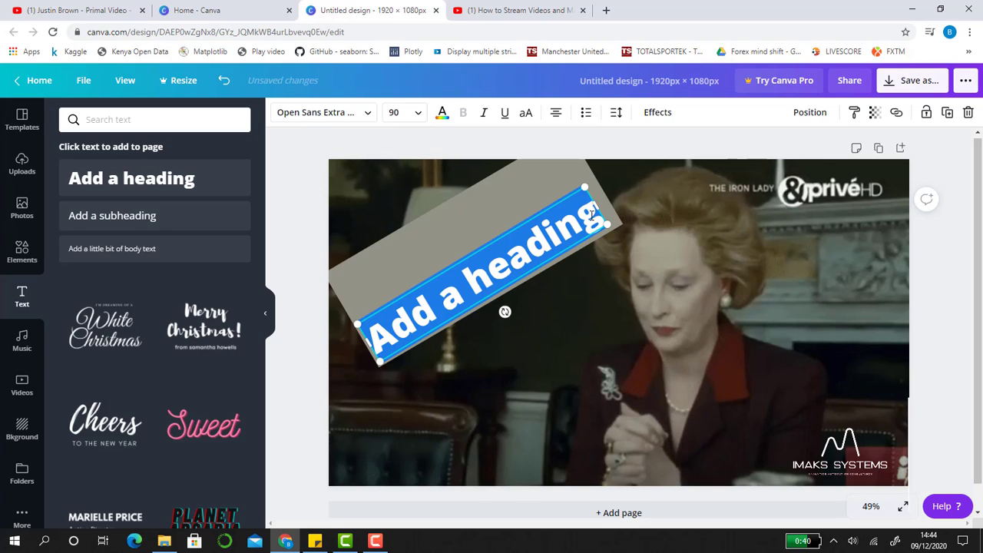
Replace the placeholder heading with "HOW TO CREATE" and position the two-line text within the tilted rectangle
double_click(376, 337)
left_click(381, 330)
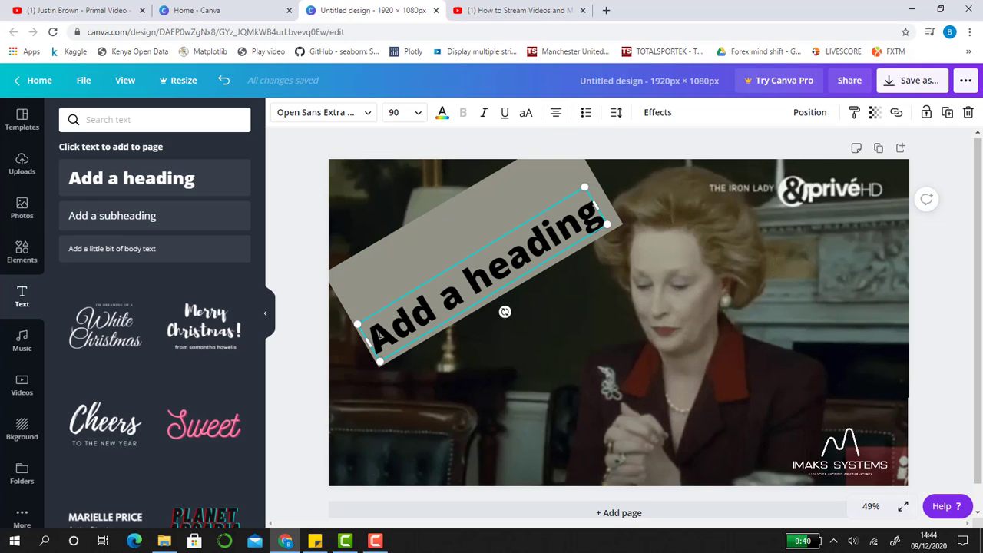
left_click_drag(388, 329, 494, 314)
key("BackSpace")
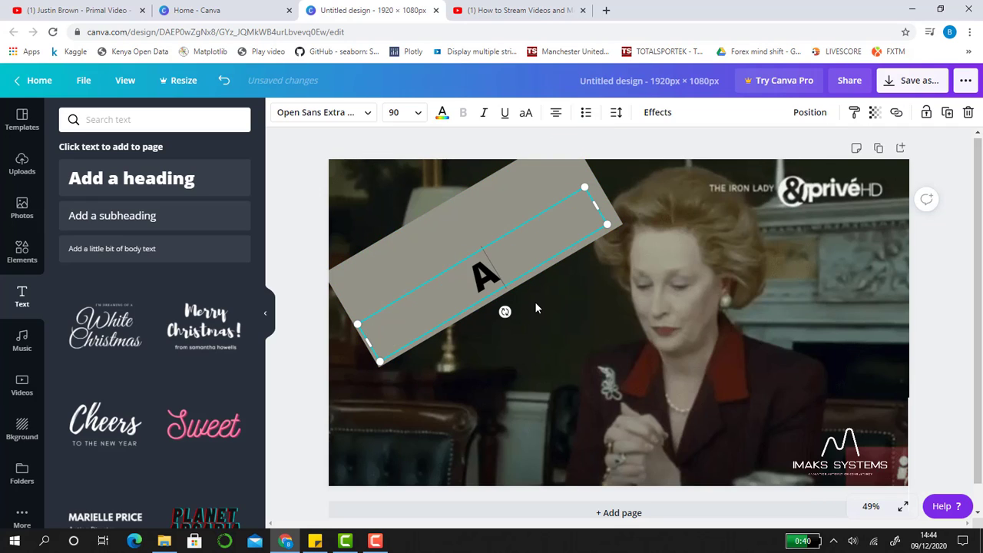
key("BackSpace")
type("HO")
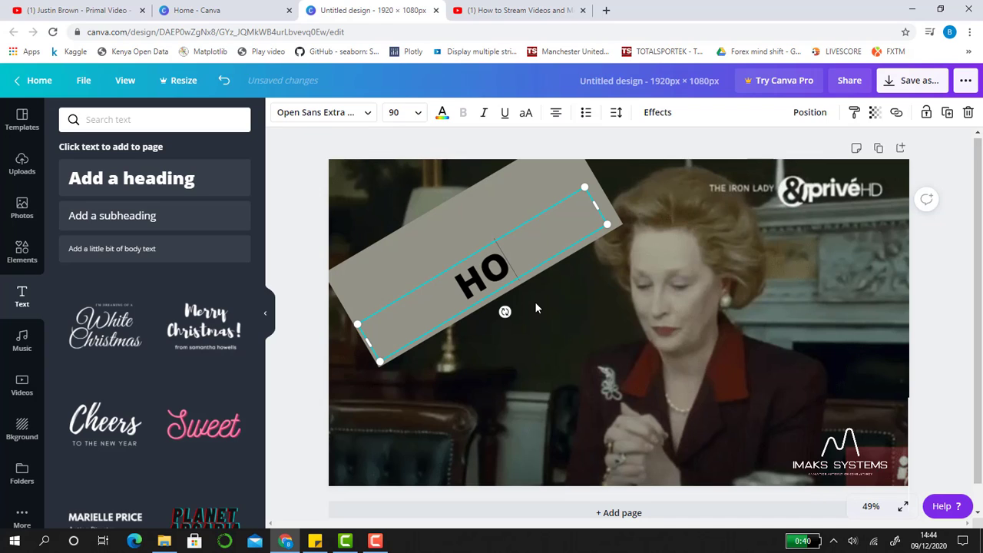
type("W TO")
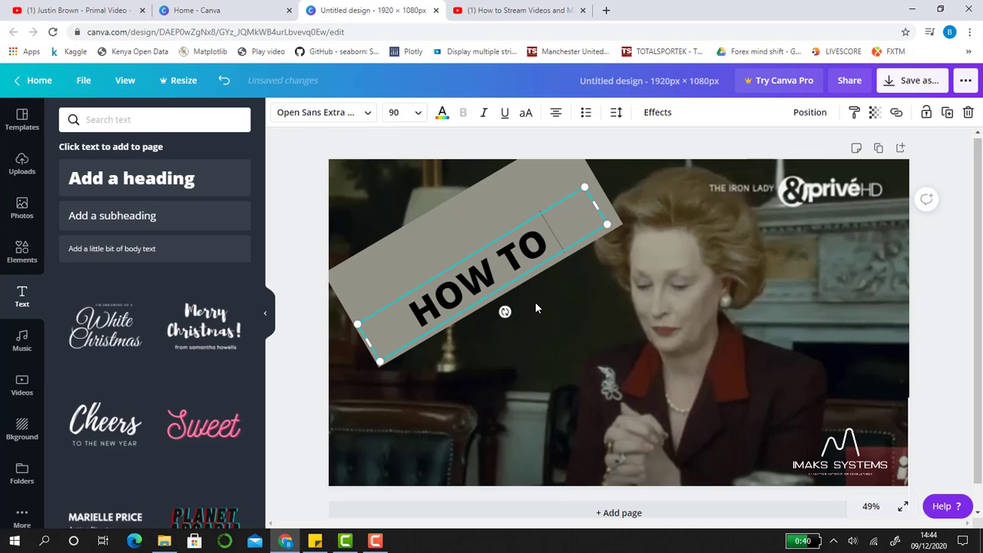
type(" CREATE")
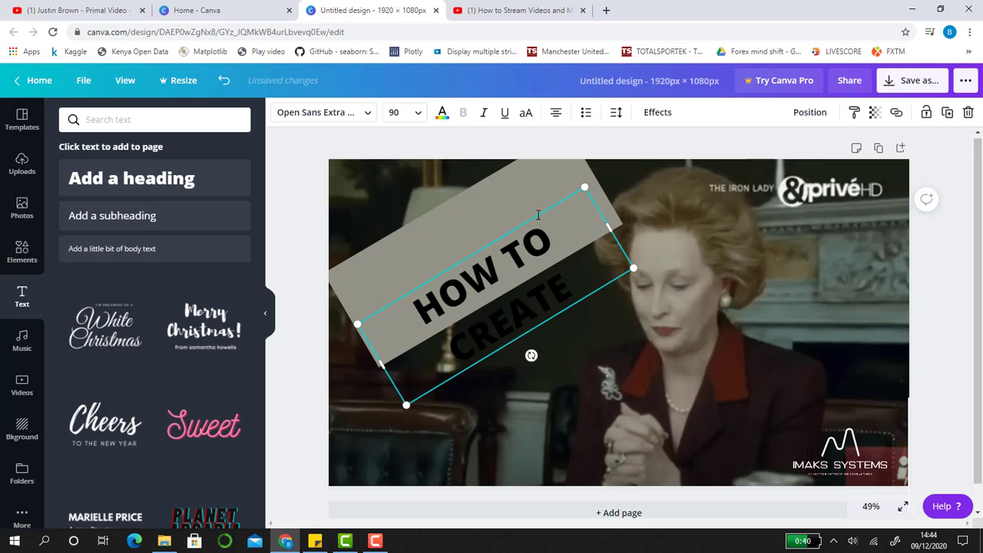
left_click_drag(536, 215, 506, 169)
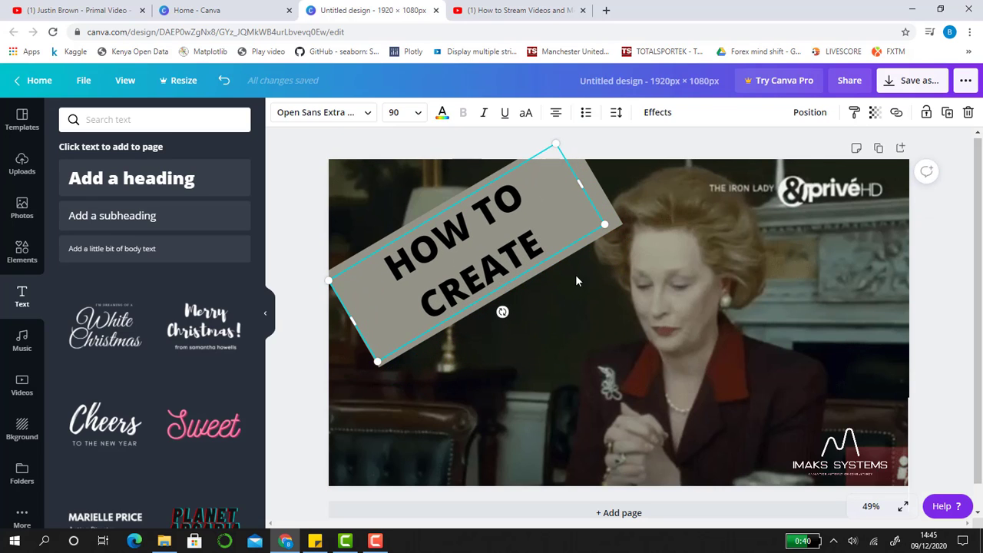
key("Escape")
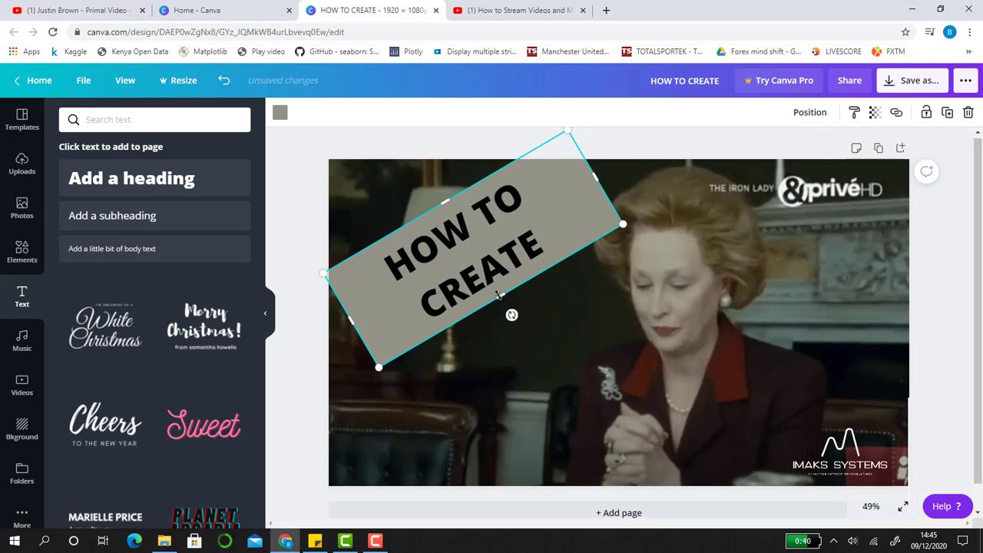
Extend the tilted rectangle's lower edge below the heading and append "THUMBNAILS" to the heading text
left_click_drag(498, 295, 545, 361)
left_click(569, 241)
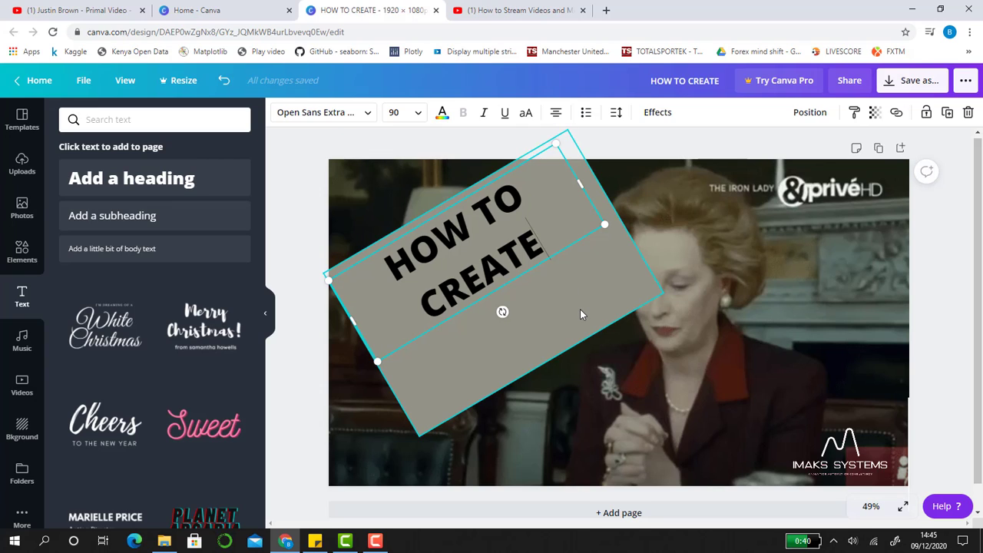
type("TH")
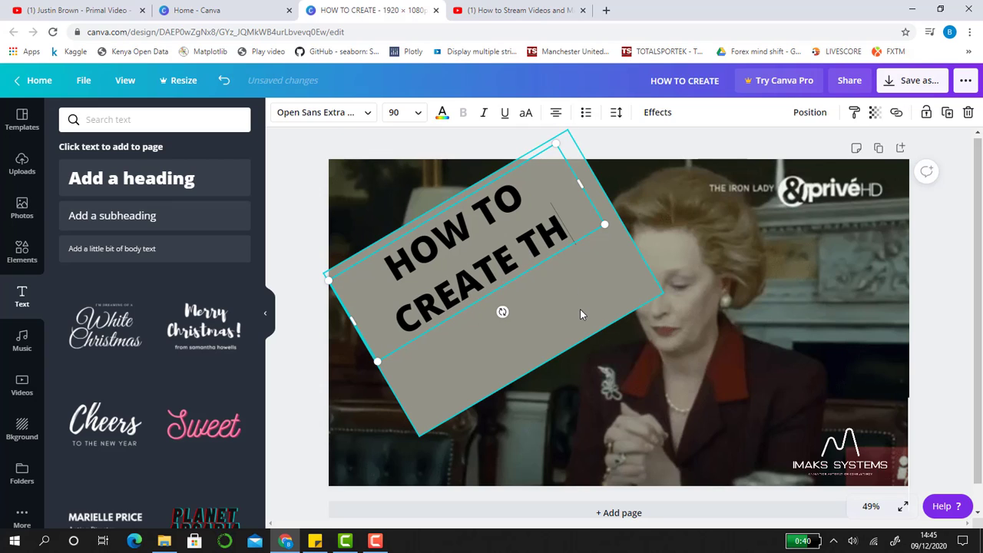
type("UMB")
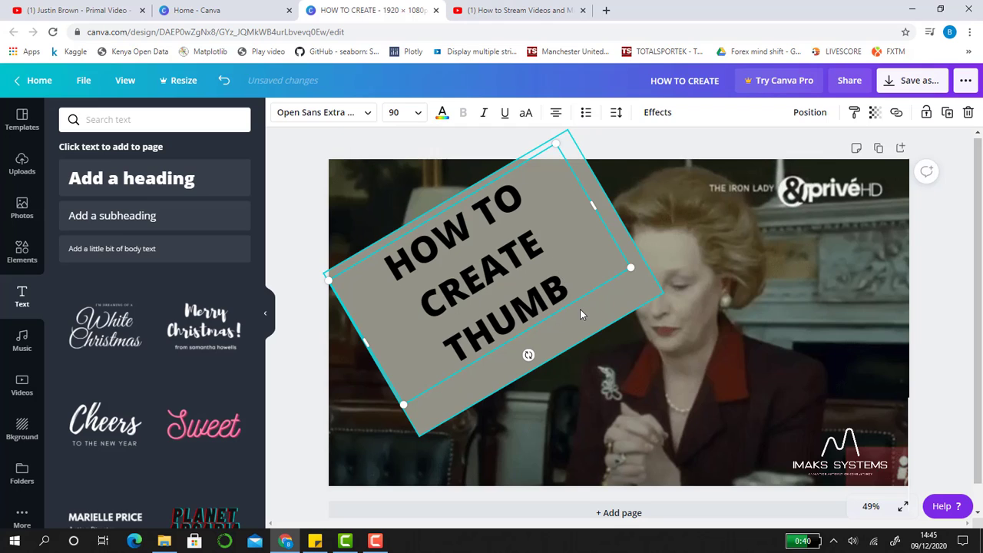
type("NAIL")
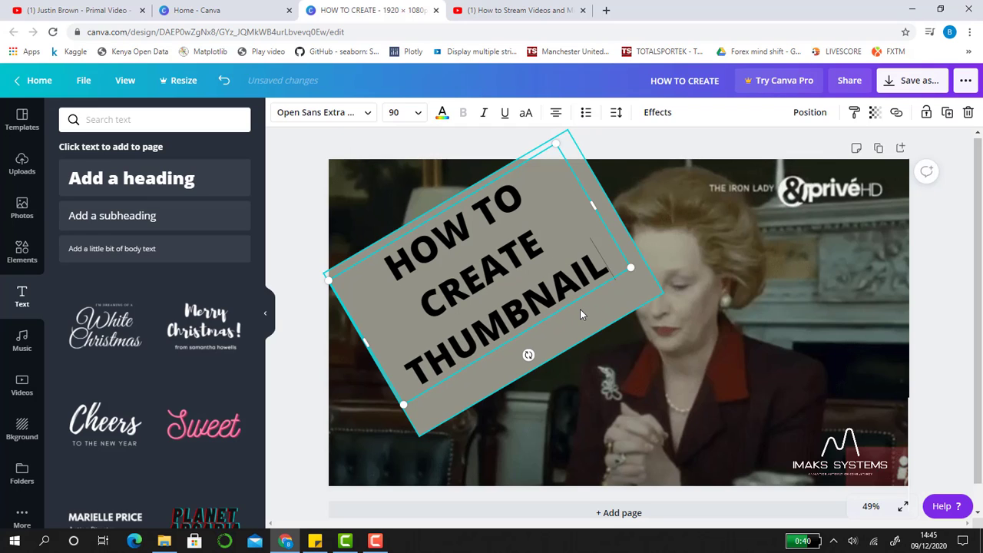
type("S")
left_click(606, 166)
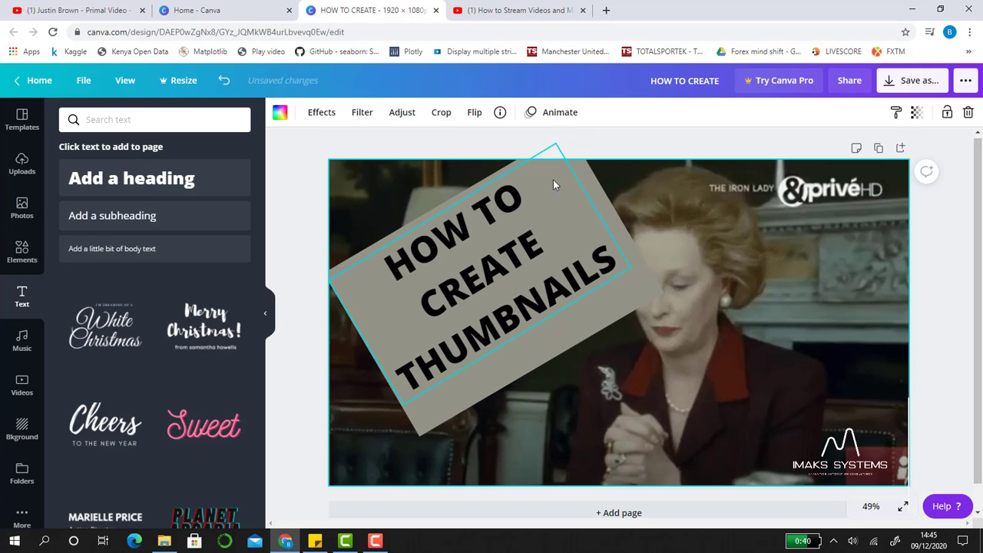
left_click(485, 179)
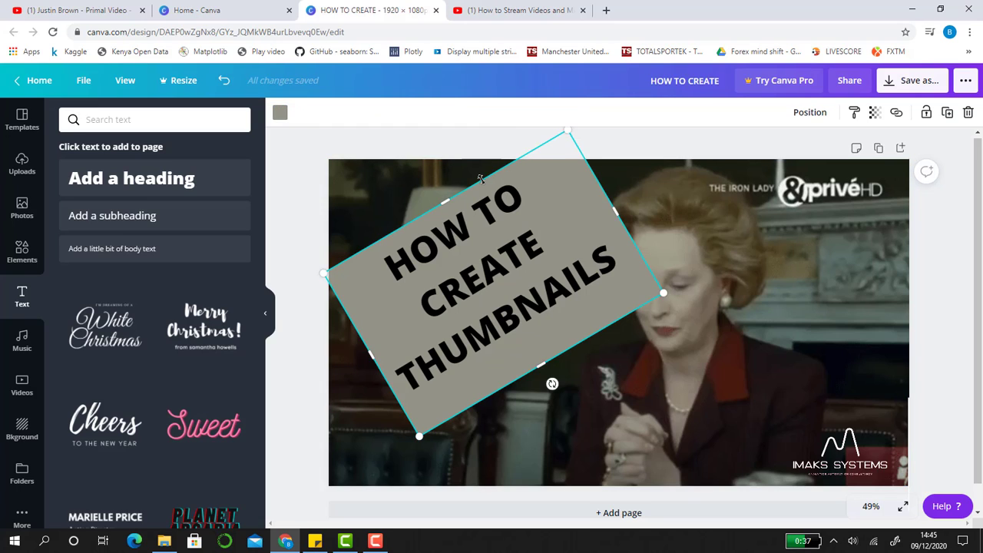
Set the font size of the "HOW TO CREATE THUMBNAILS" heading to 104
left_click(603, 257)
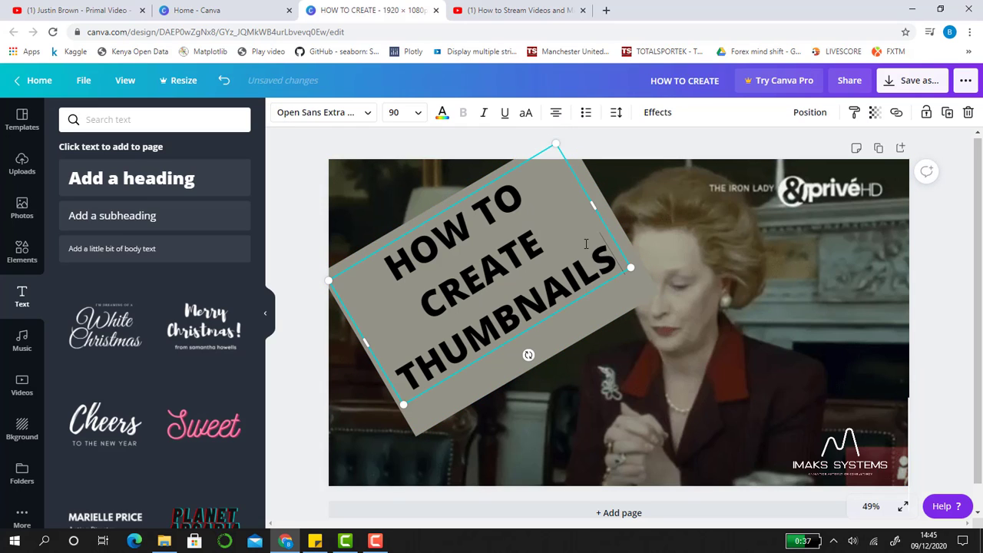
left_click(419, 113)
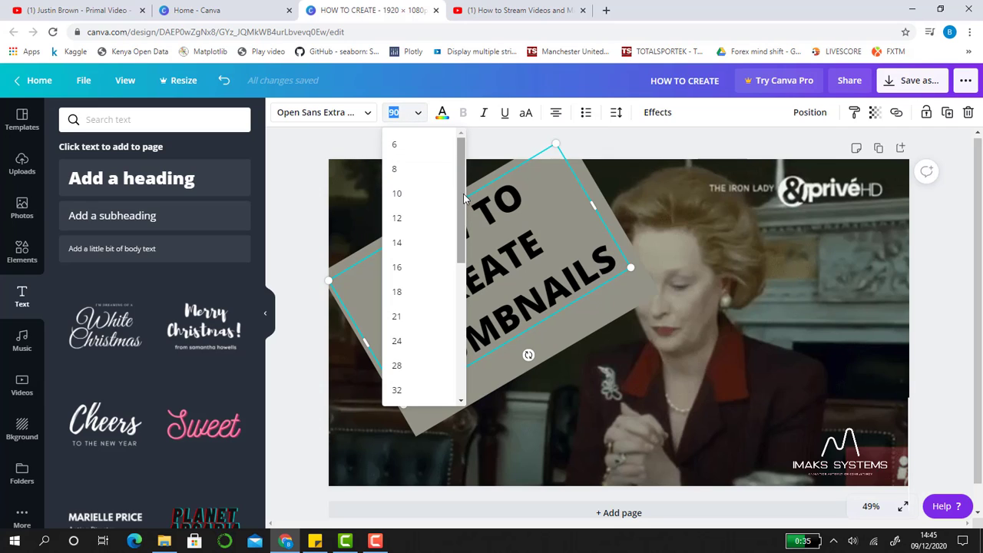
left_click_drag(464, 198, 464, 327)
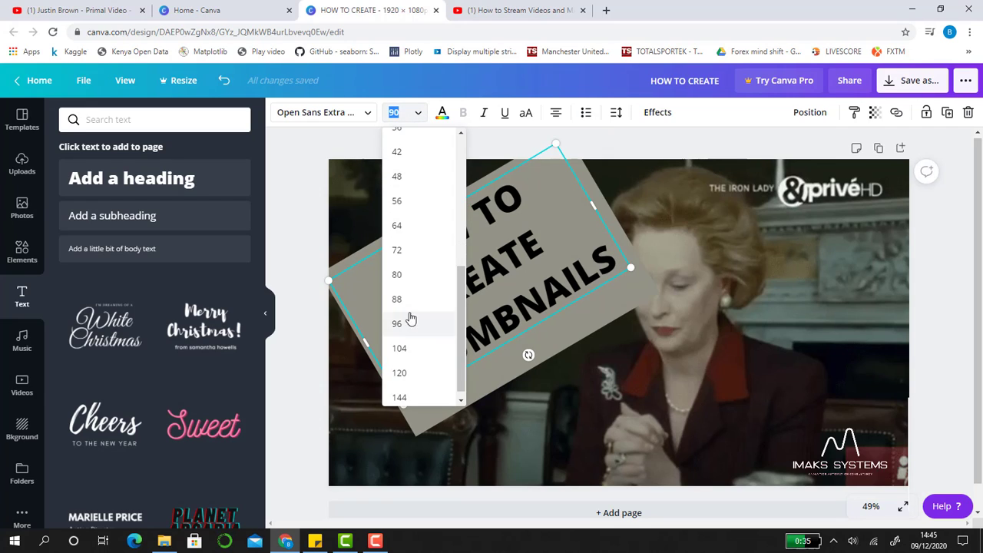
left_click(399, 348)
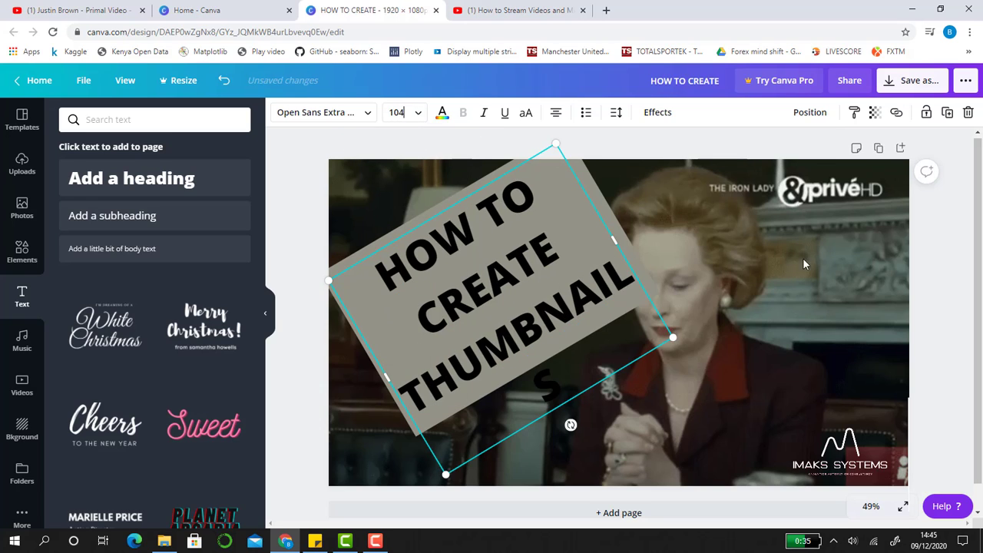
left_click(825, 252)
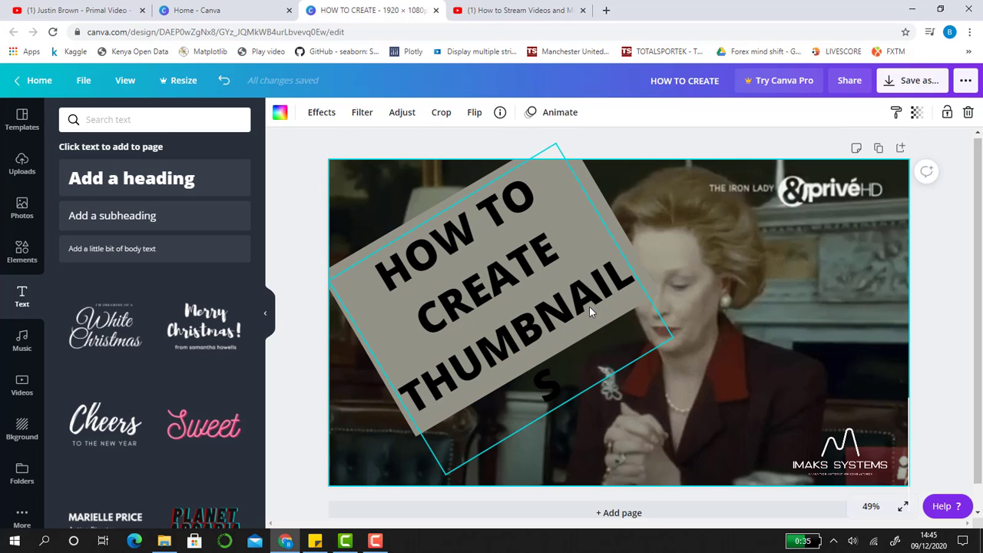
Stretch the tilted rectangle's lower edge to a height of about 711 px behind the enlarged heading
left_click(649, 285)
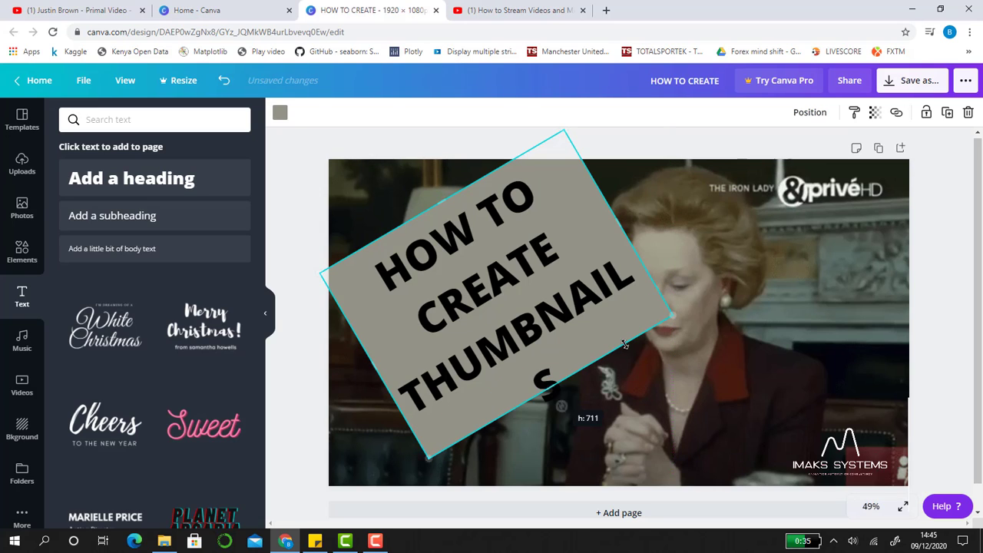
left_click(781, 285)
left_click(439, 208)
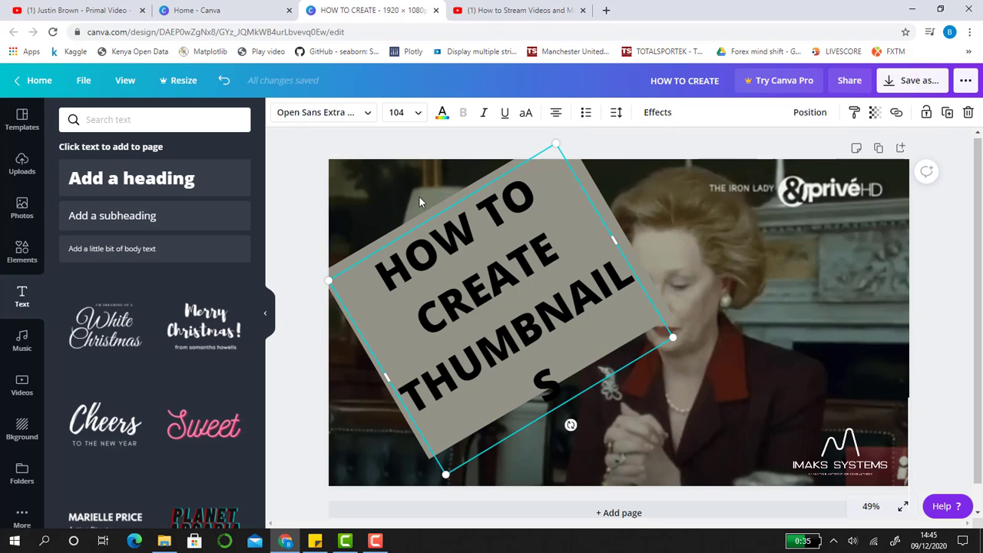
left_click(857, 240)
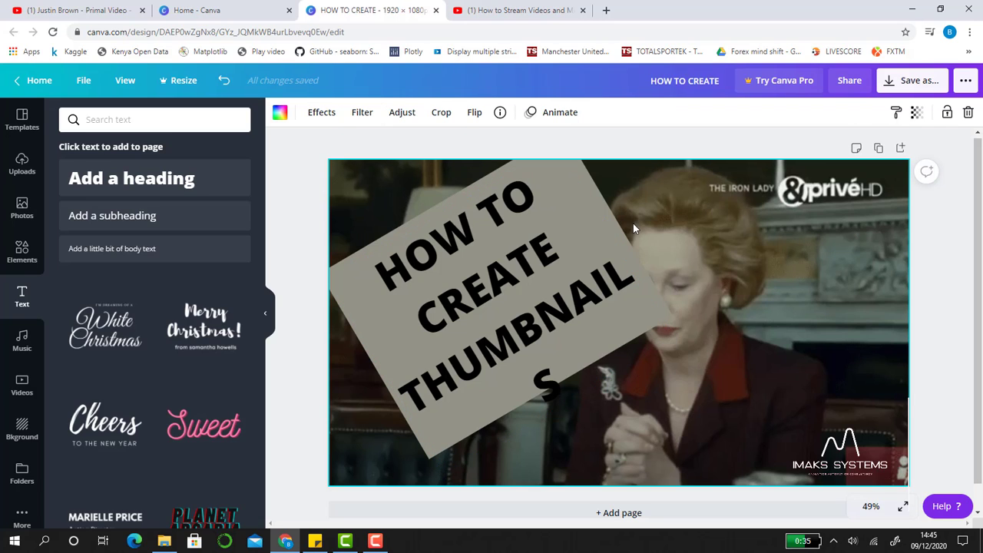
Shift the tilted rectangle toward the page's upper-left corner and extend its right edge to back the heading text
left_click(572, 199)
left_click_drag(572, 200, 570, 199)
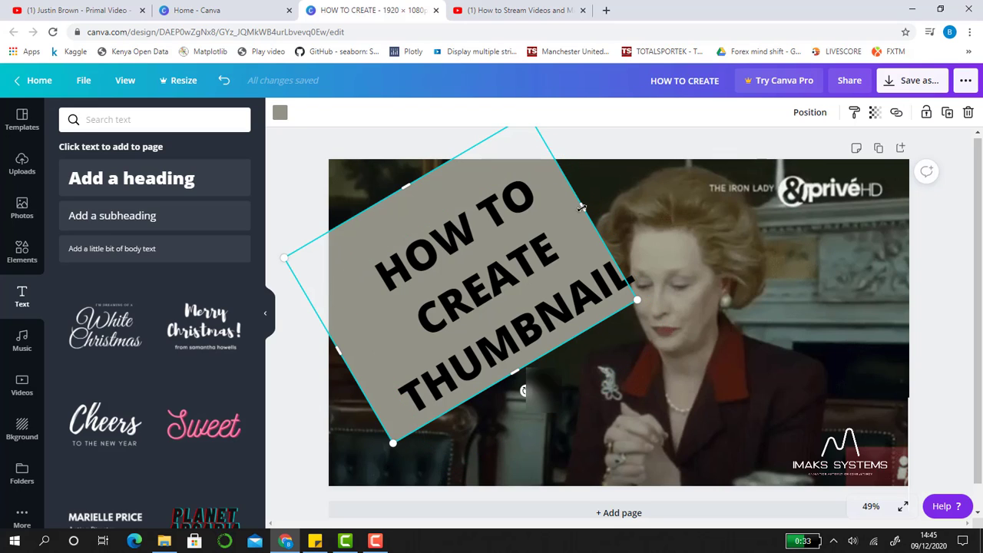
left_click_drag(592, 207, 610, 201)
left_click(618, 380)
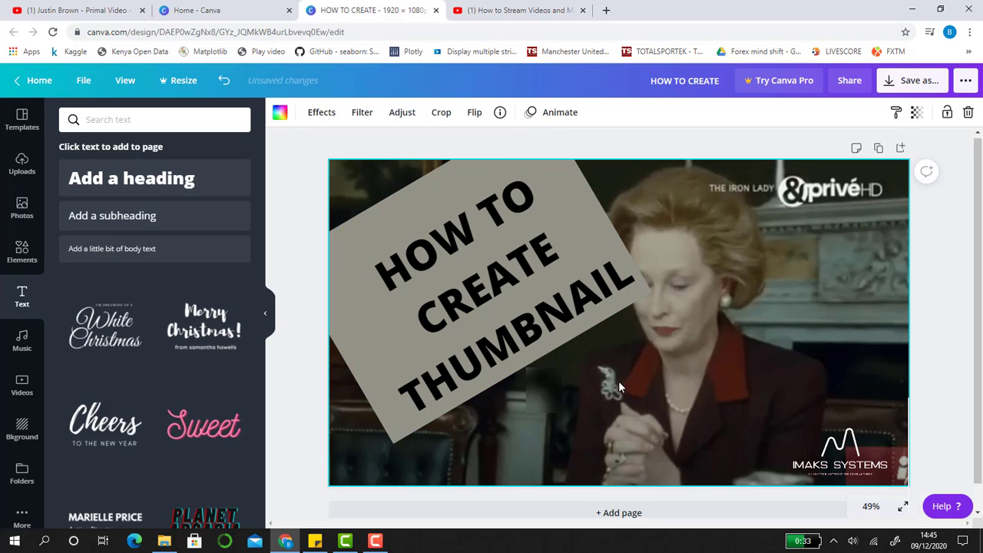
left_click(618, 294)
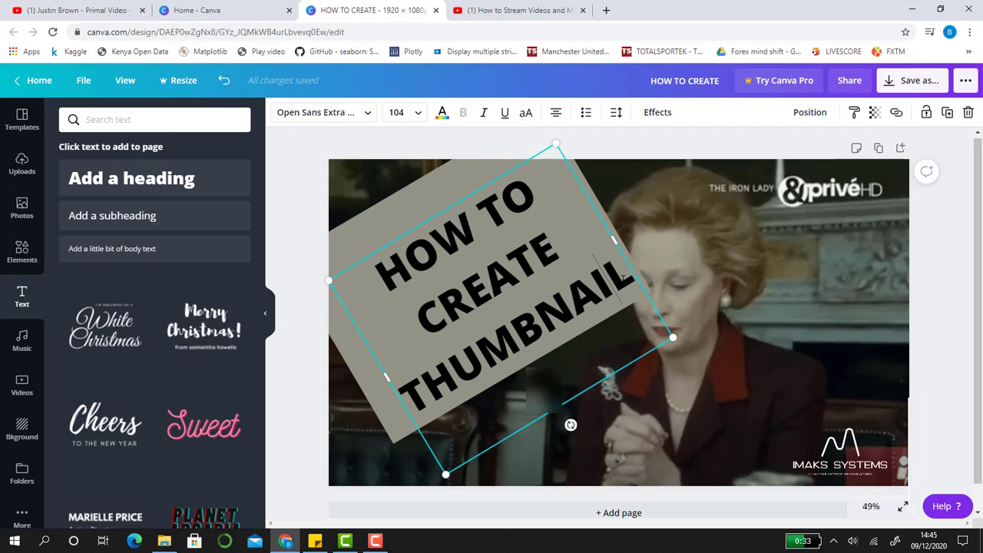
Change the colour of the entire "HOW TO CREATE THUMBNAIL" heading text to red from the default colours
left_click_drag(625, 277, 377, 251)
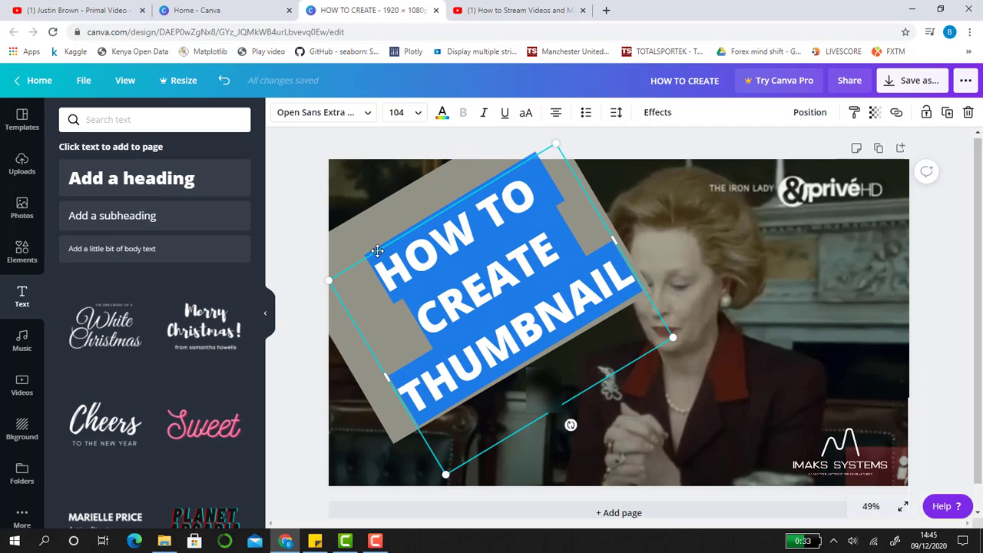
left_click(443, 114)
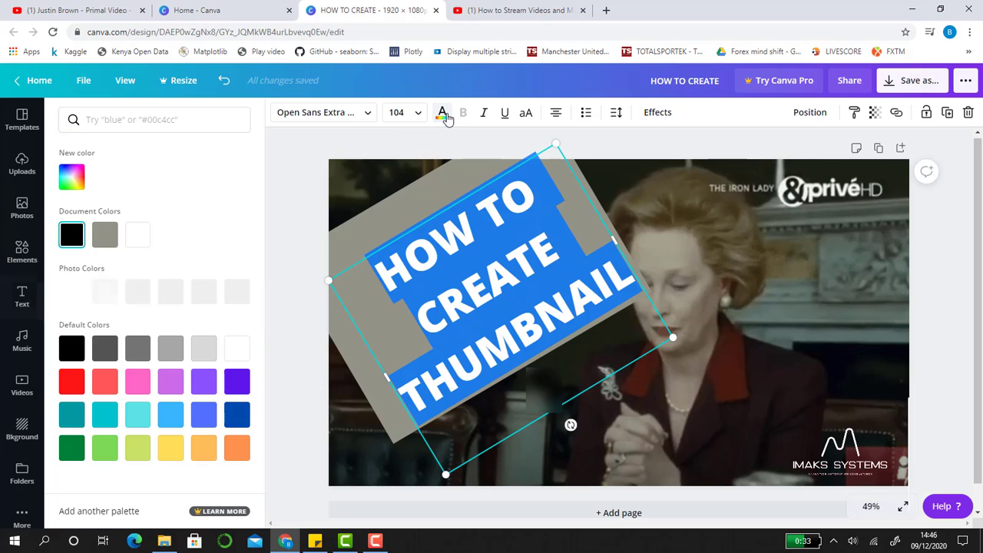
left_click(72, 381)
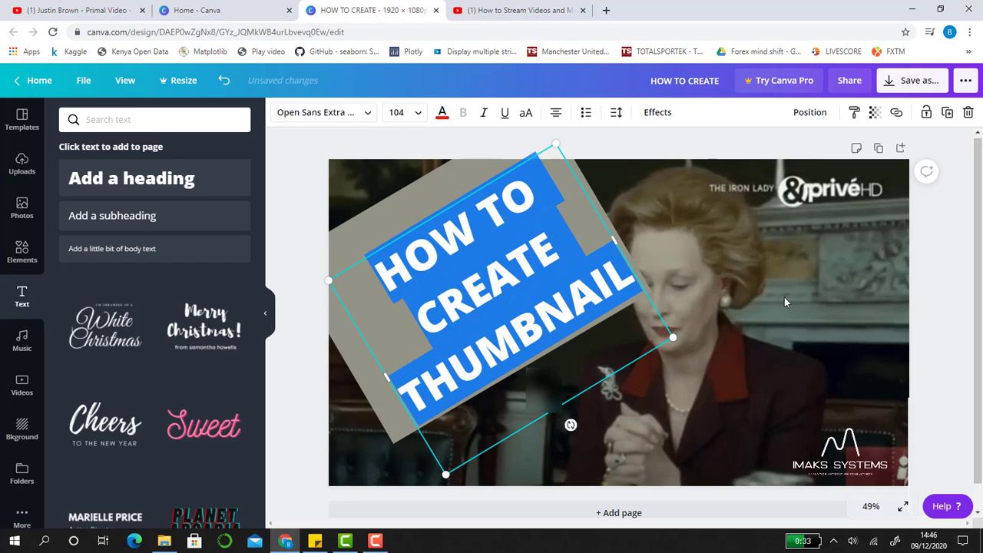
left_click(784, 297)
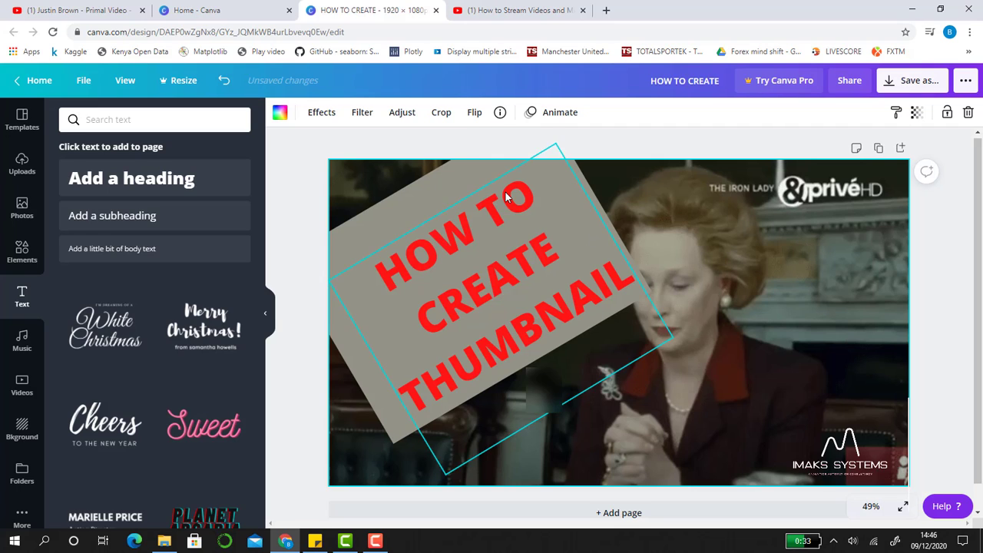
Set the transparency of the grey tilted rectangle behind the heading to 25
left_click(432, 178)
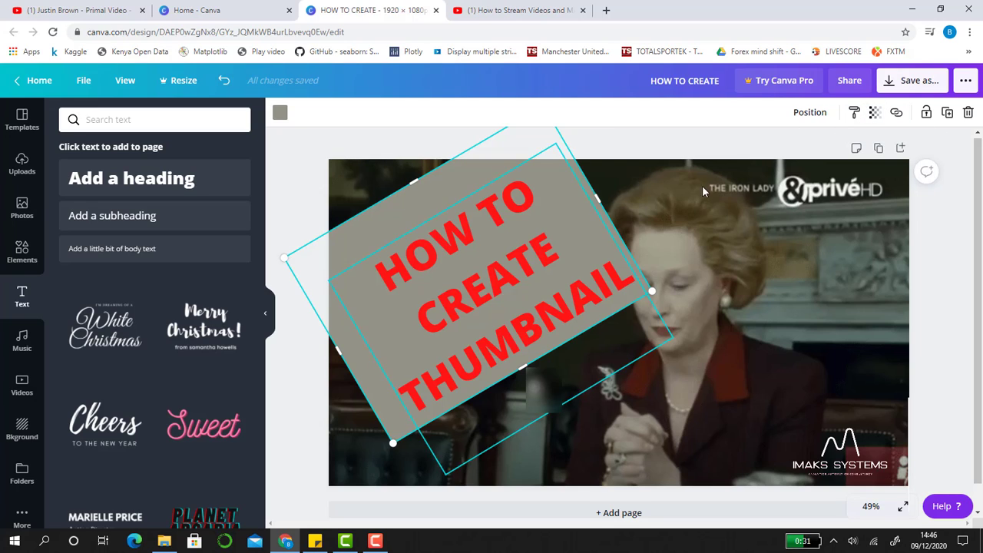
left_click(873, 116)
left_click_drag(840, 153, 782, 156)
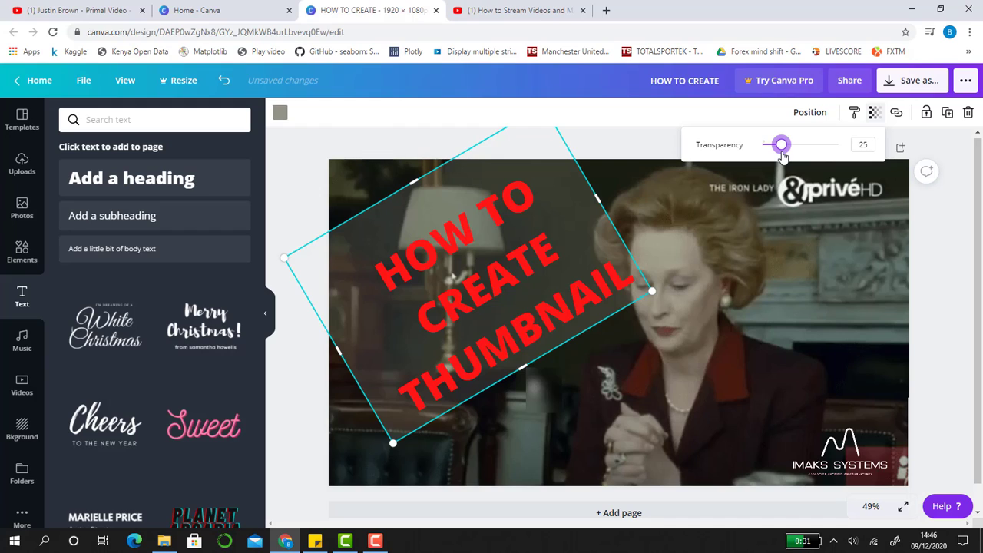
left_click(773, 422)
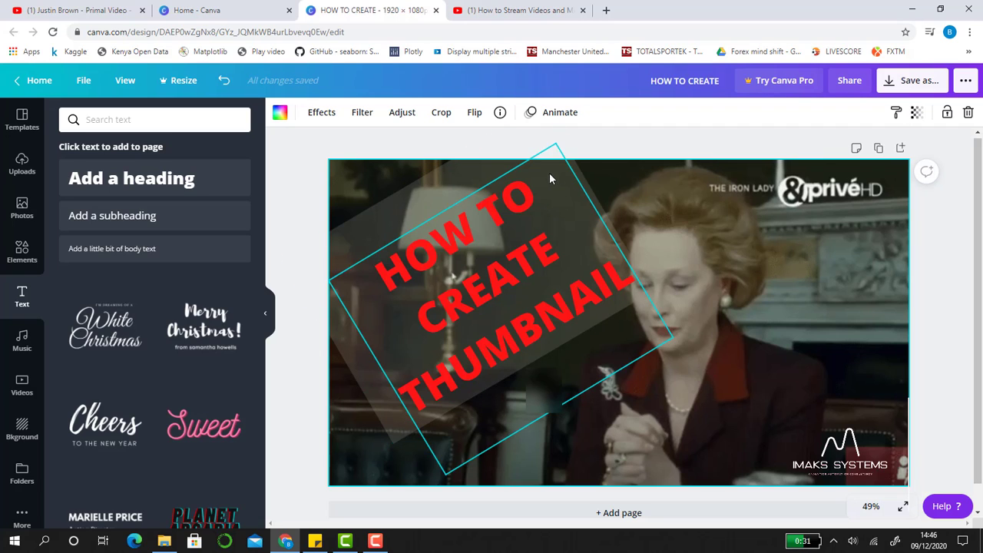
left_click(408, 192)
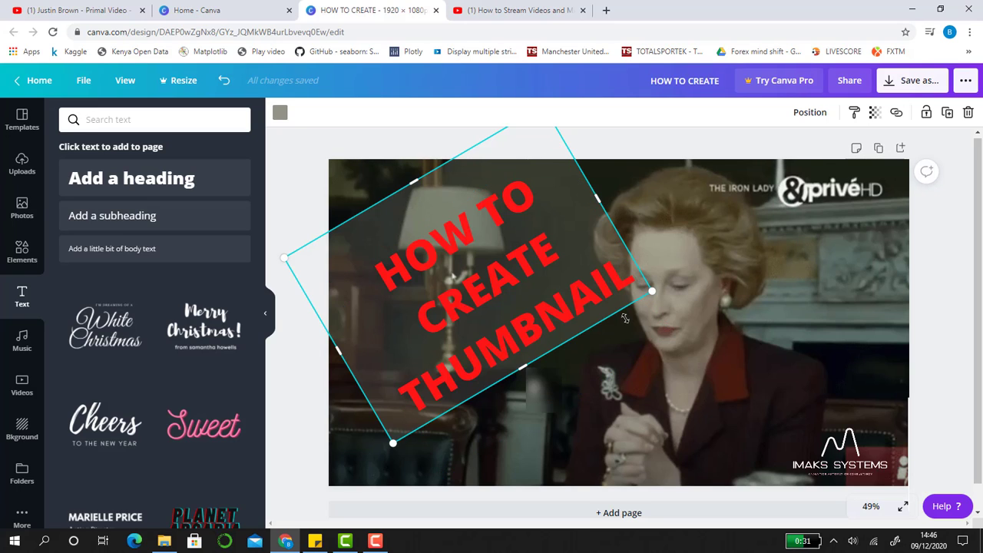
left_click_drag(626, 310, 678, 271)
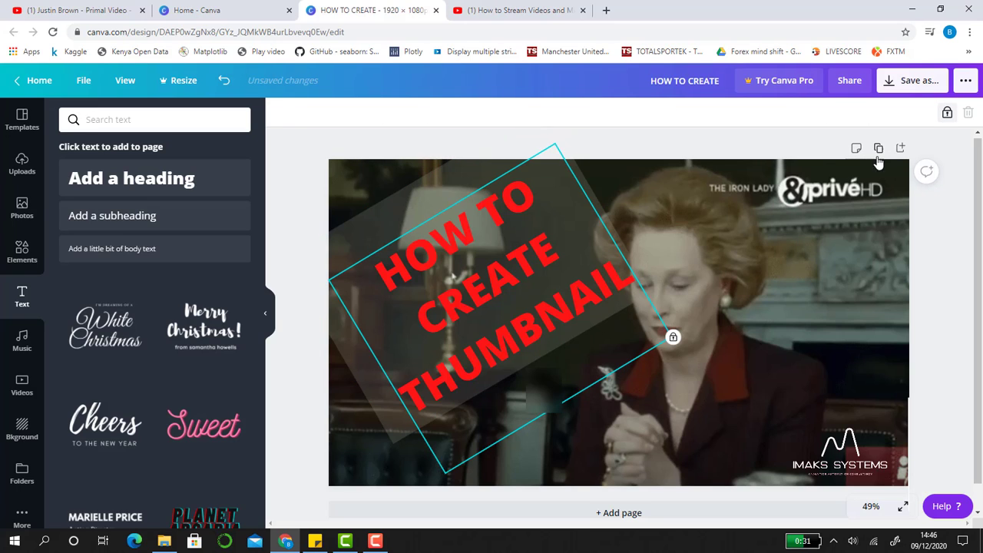
left_click(677, 271)
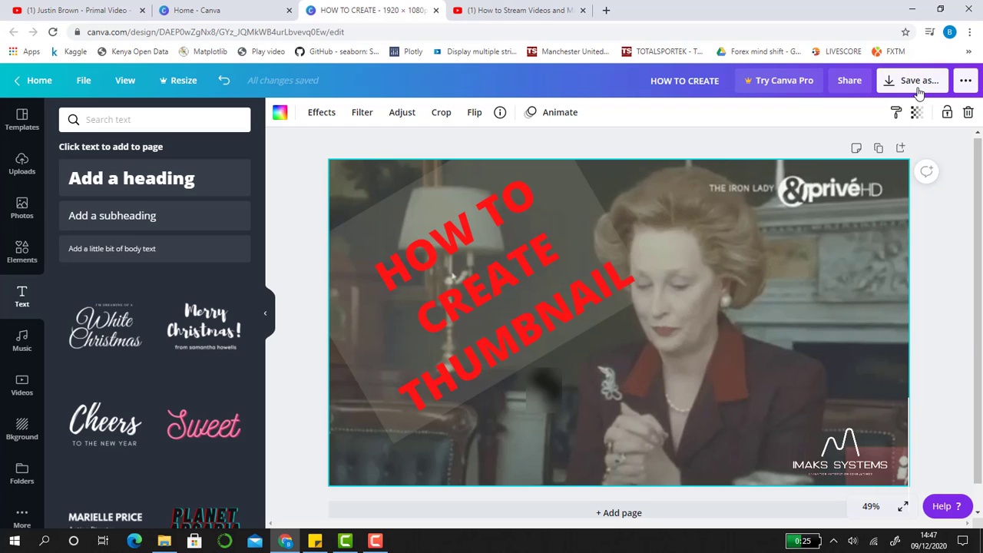
Download the thumbnail design as a JPG image and access the downloaded HOW TO CREATE.jpg file
left_click(919, 91)
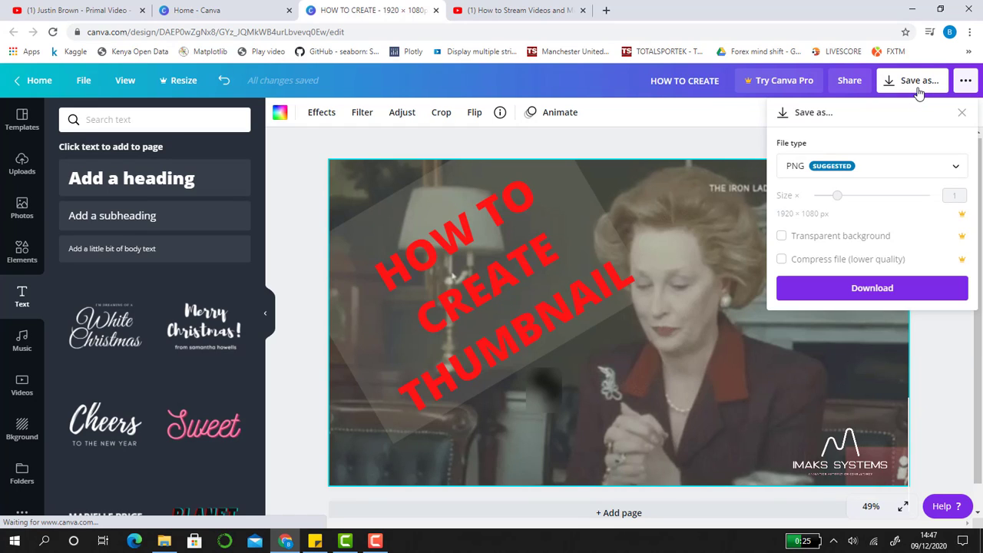
left_click(955, 169)
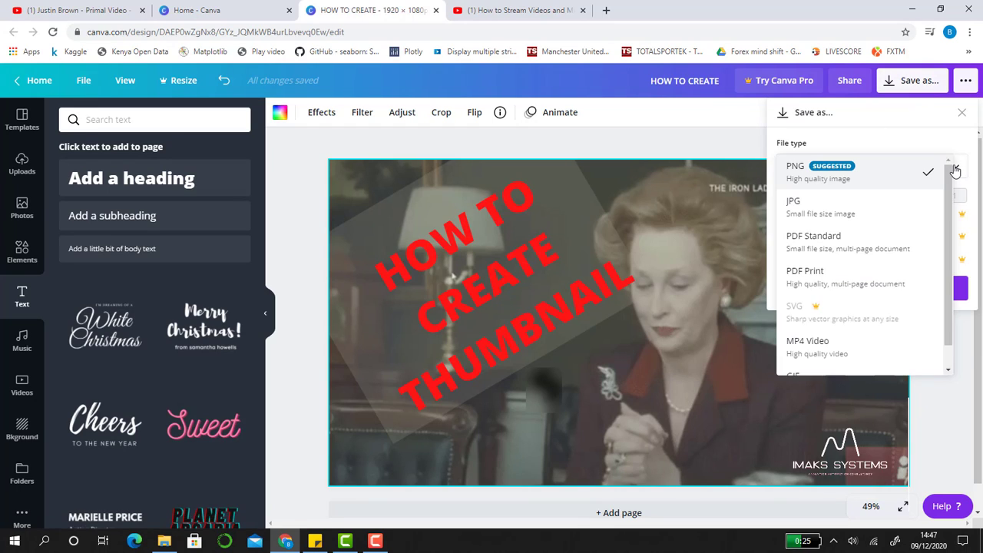
left_click(821, 218)
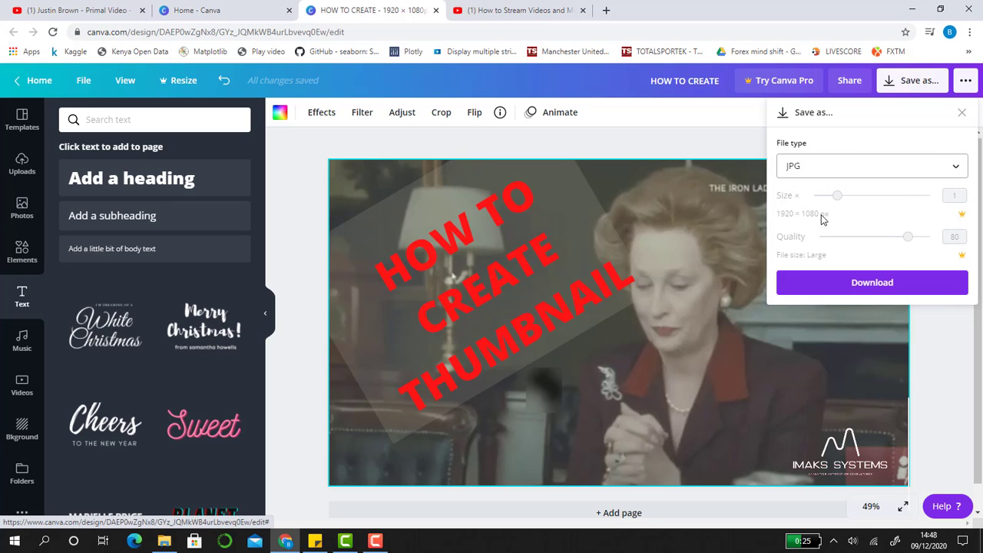
left_click(887, 284)
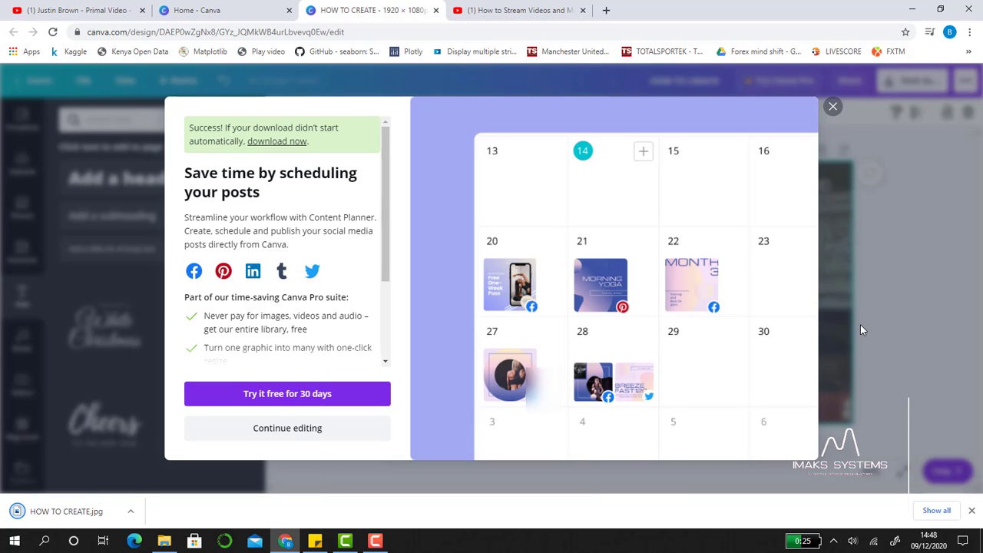
left_click(128, 516)
left_click(153, 472)
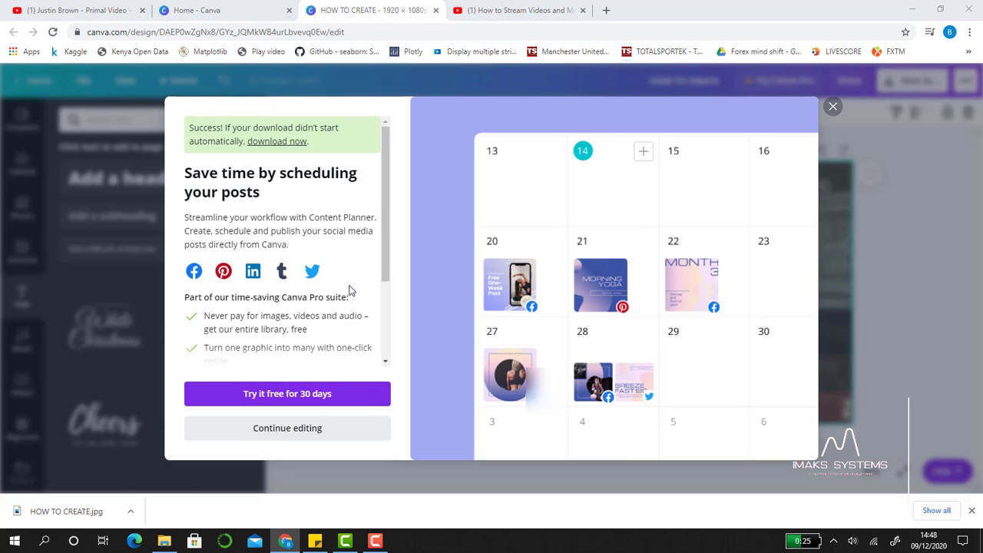